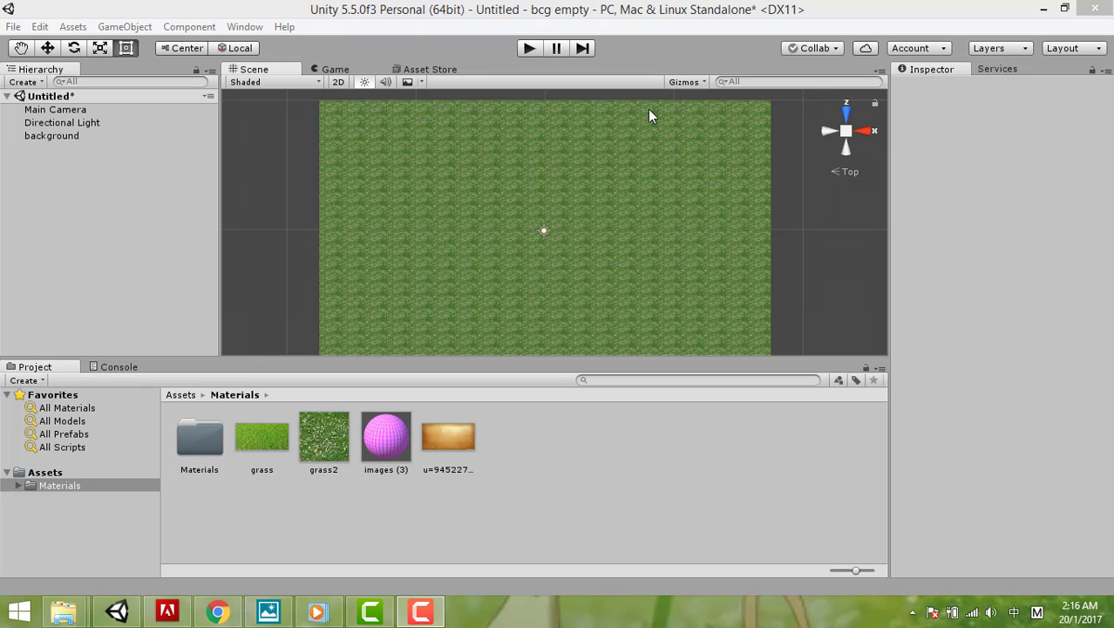
Check the grass background in the Scene and Game views, and delete the background object from the scene
click(340, 70)
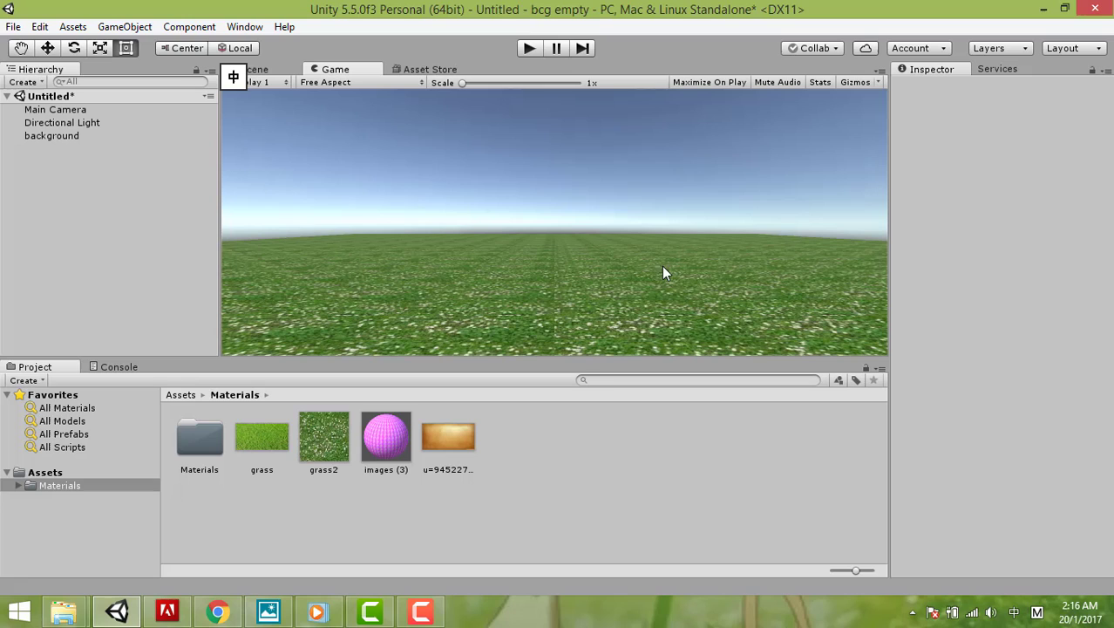
click(261, 69)
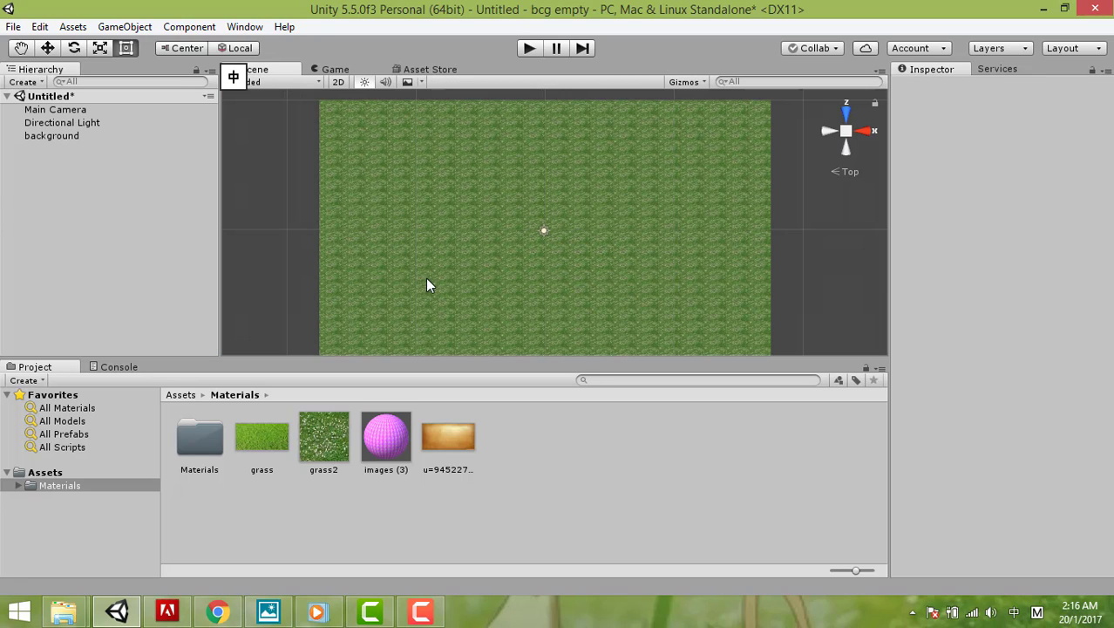
click(335, 70)
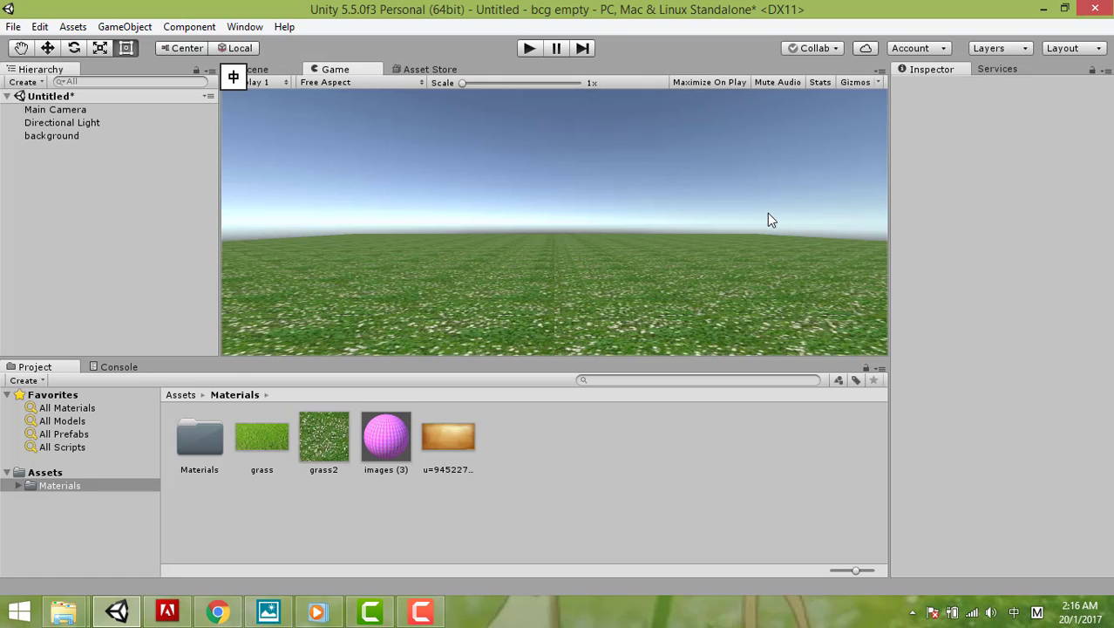
click(55, 135)
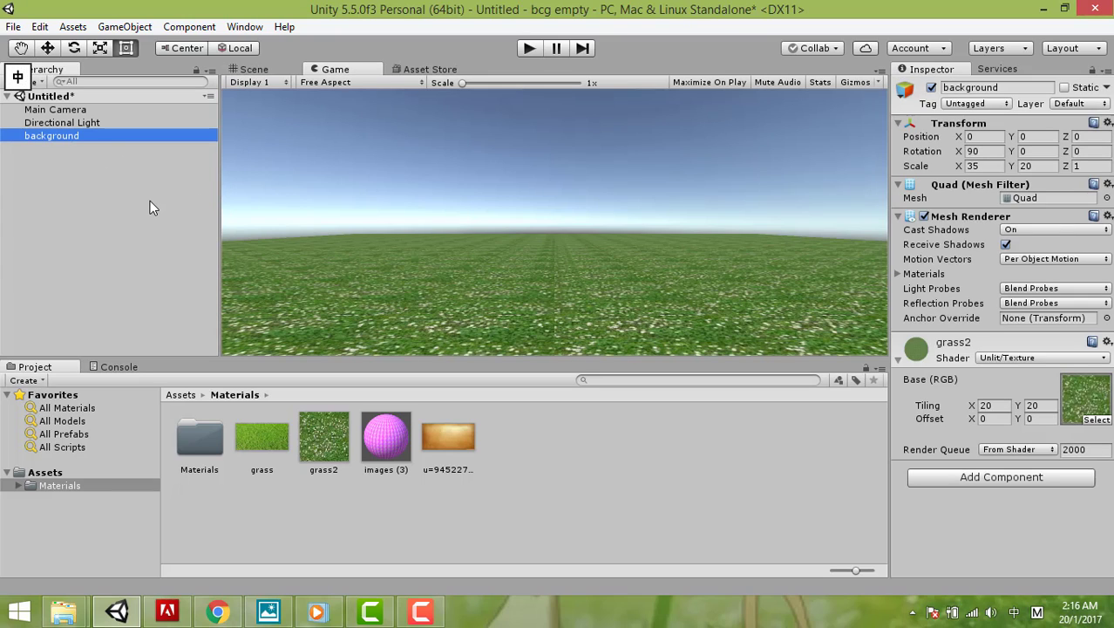
key(Delete)
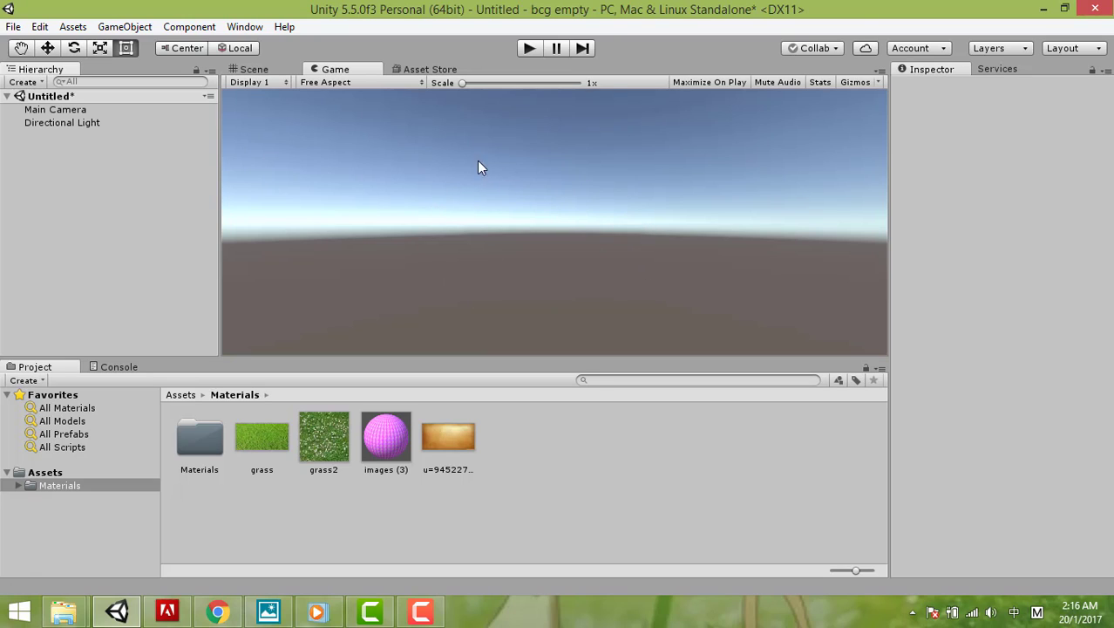
Return to the Scene view and add a 3D Quad object to the scene
click(254, 69)
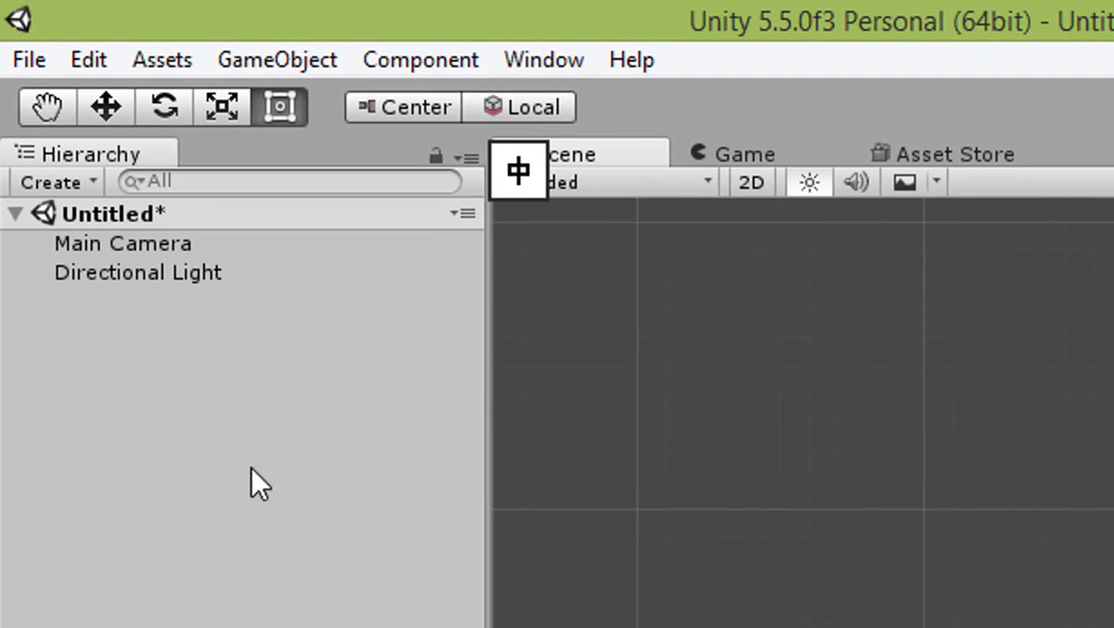
right_click(222, 430)
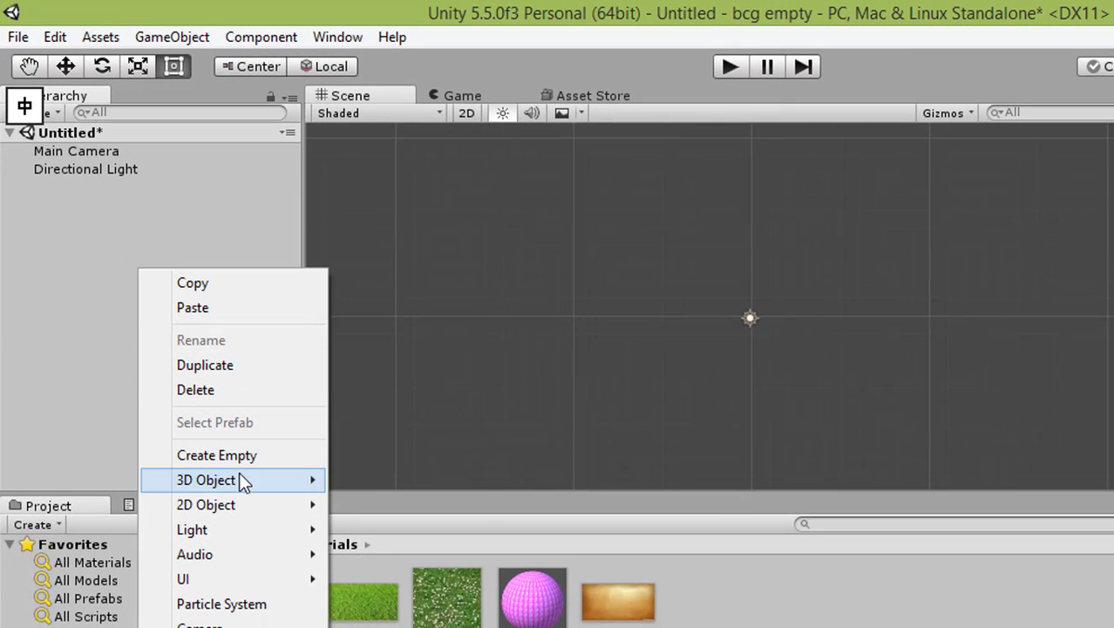
mouse_move(239, 480)
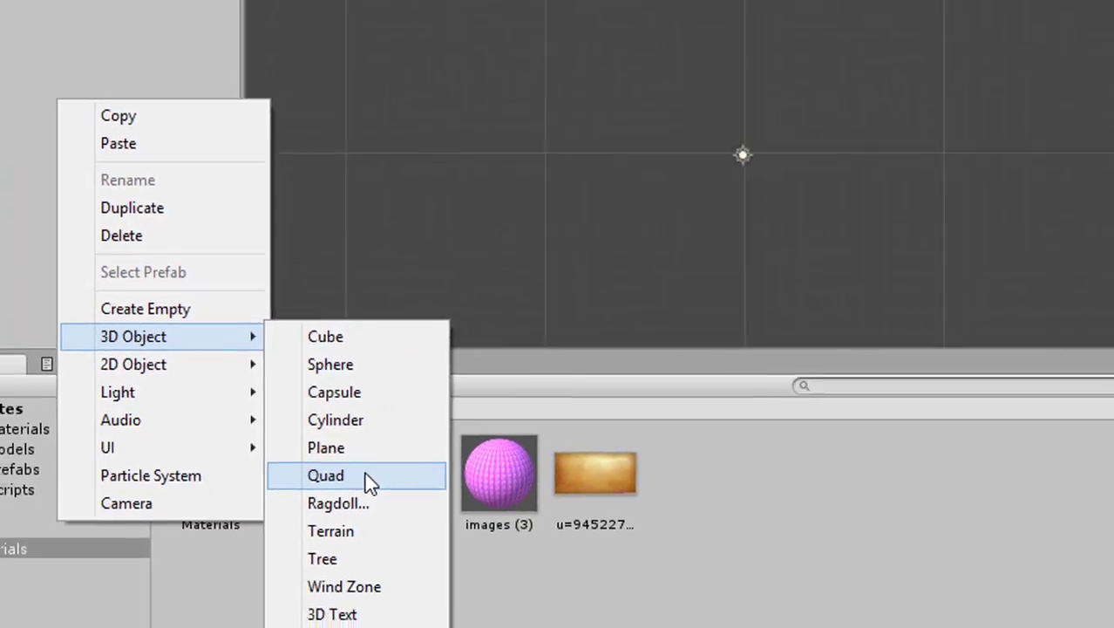
click(406, 558)
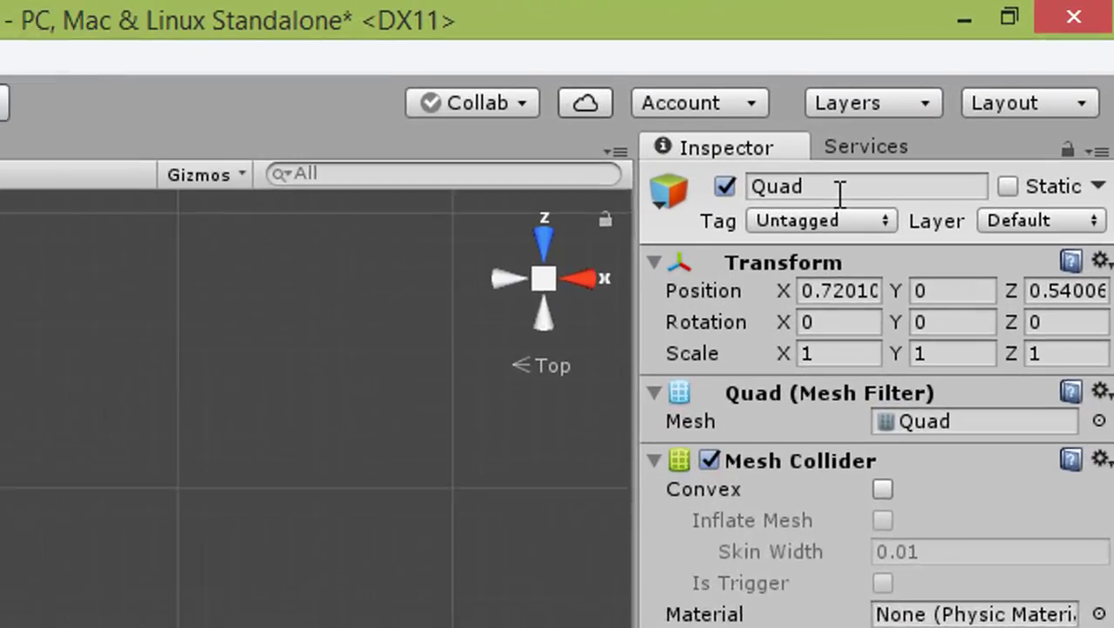
Rename the new quad as background
click(987, 87)
text(b)
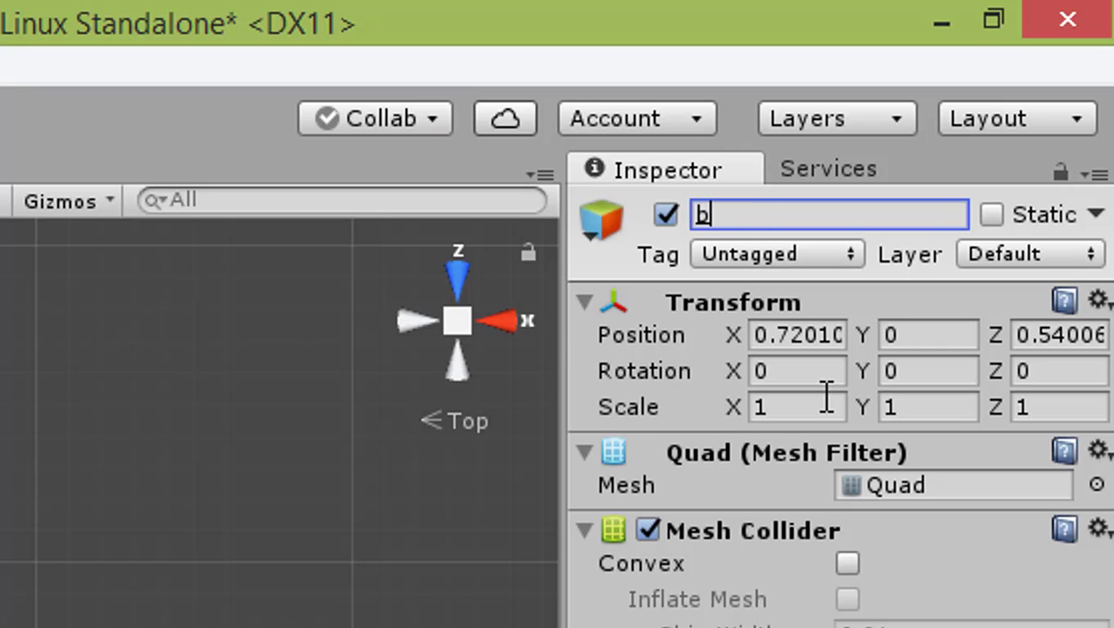
key(shift)
key(BackSpace)
text(backgrou)
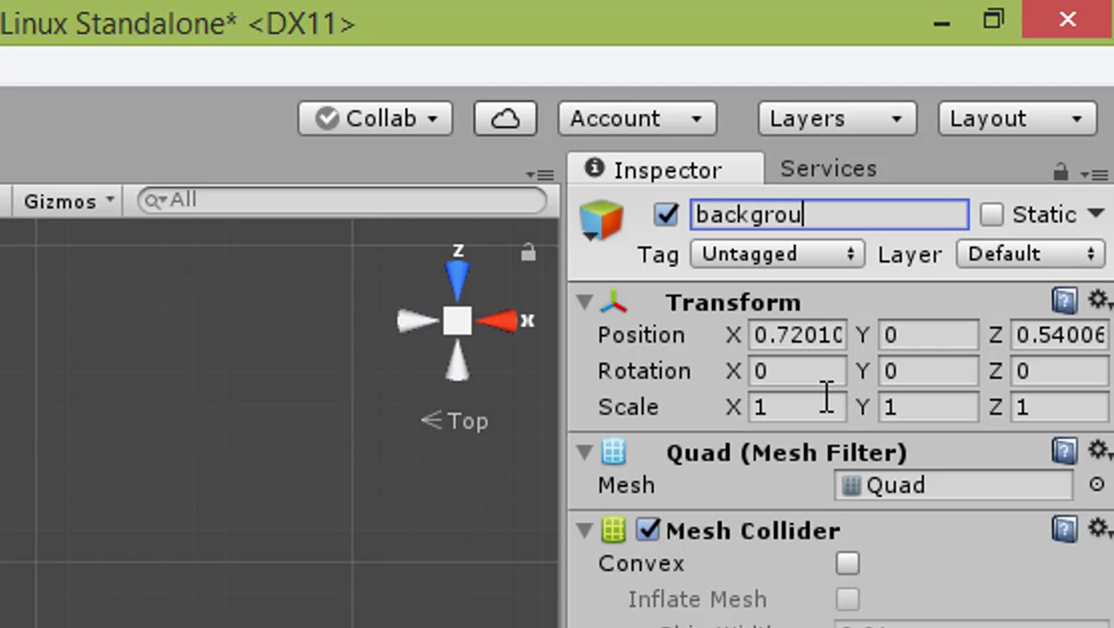
text(nd)
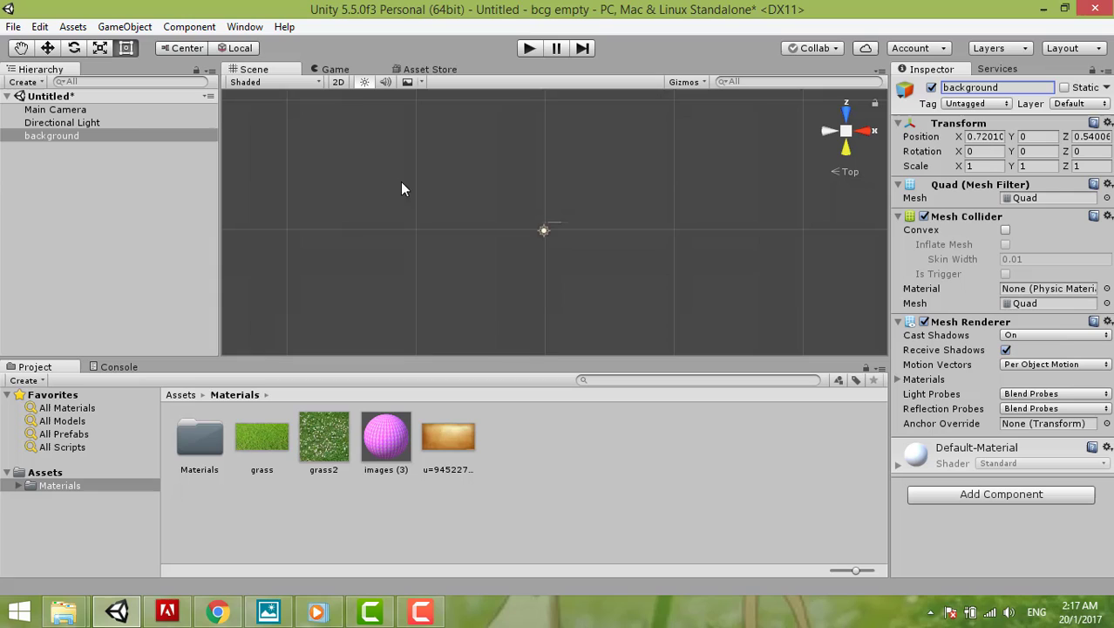
Set the background quad's X and Z position to 0
click(558, 230)
click(63, 138)
key(f)
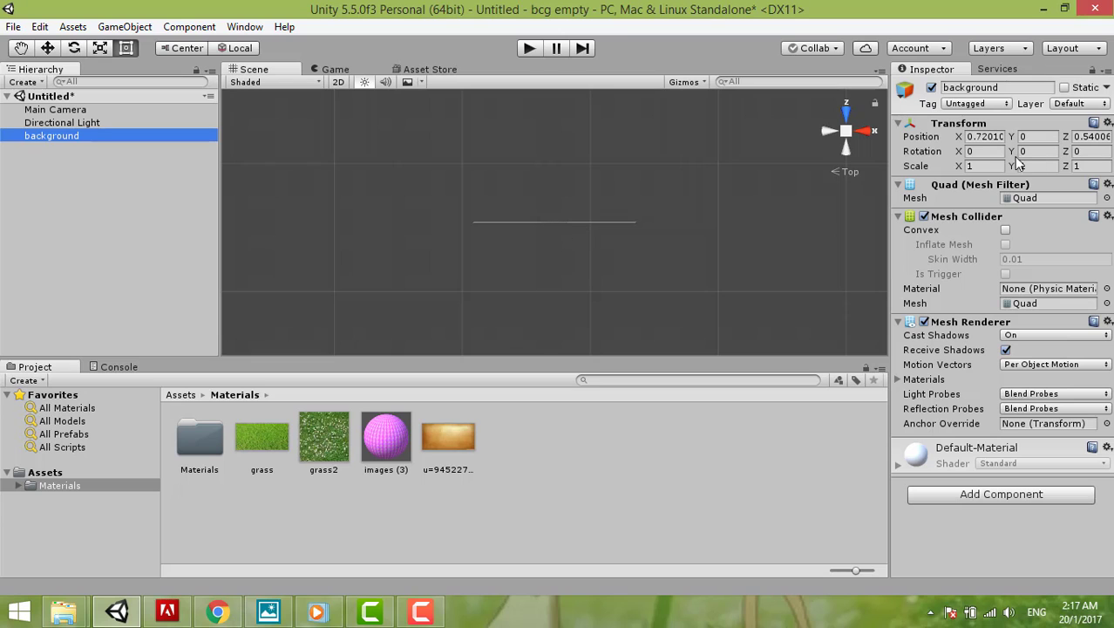
click(984, 137)
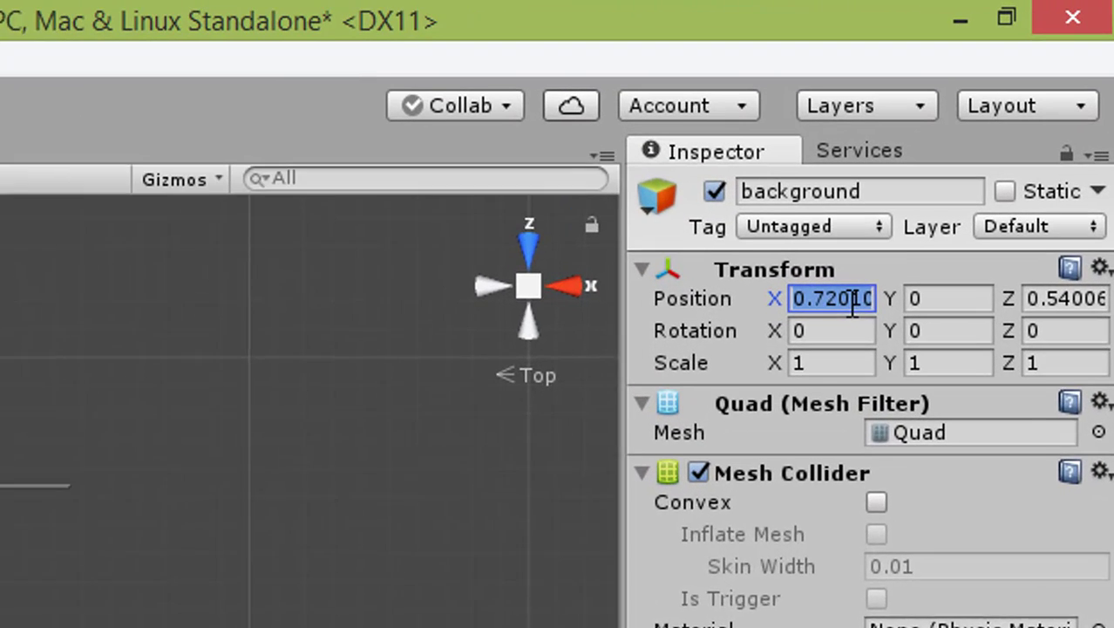
text(0)
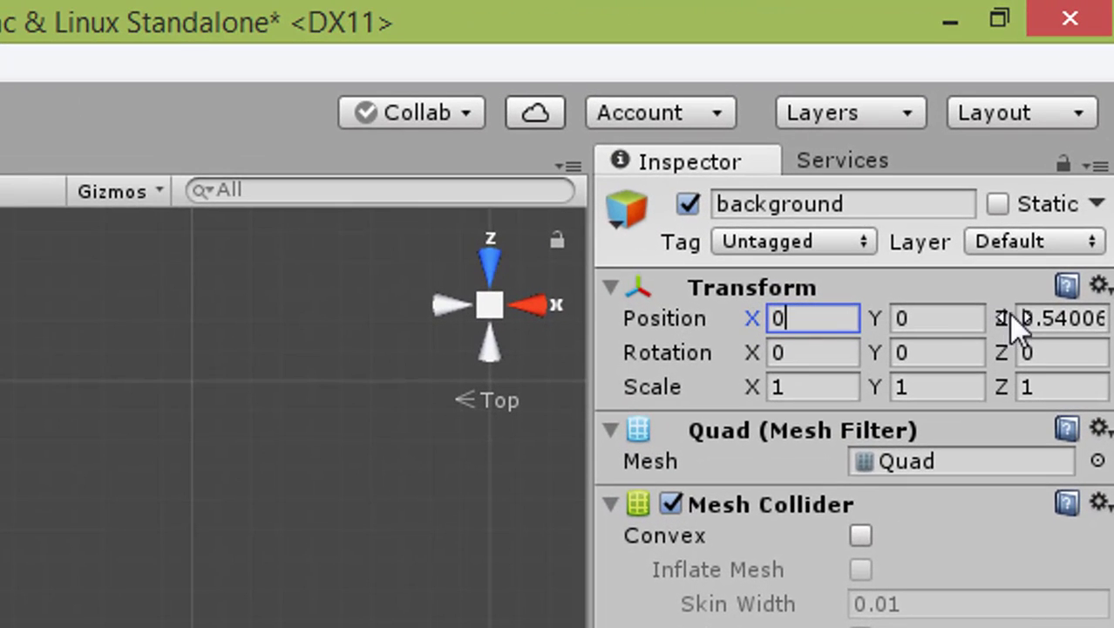
click(1064, 318)
text(0)
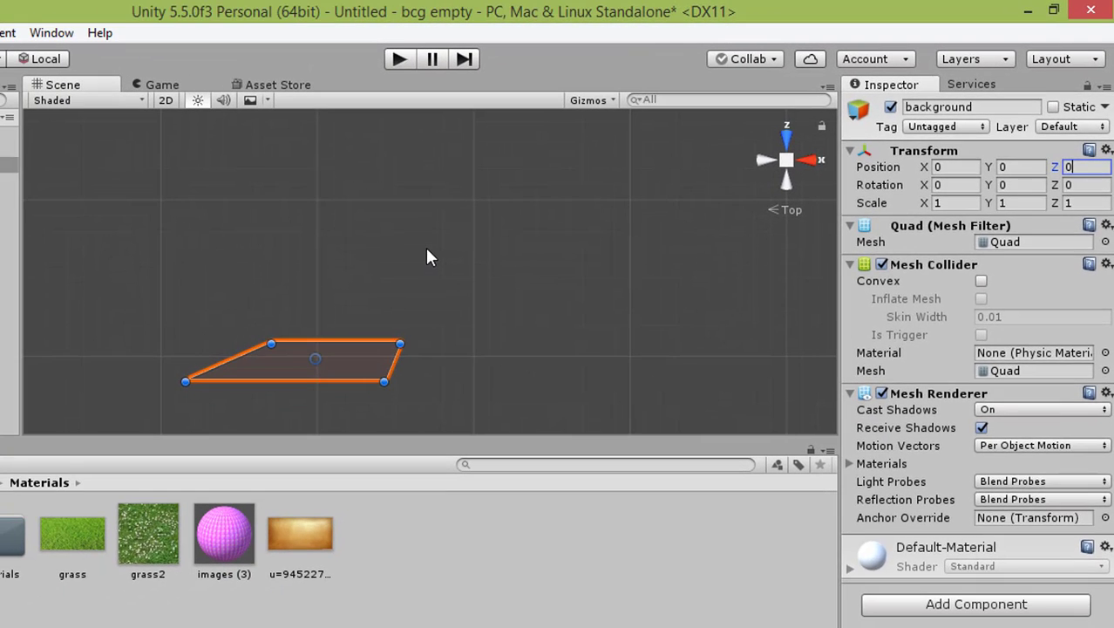
Check the background quad in the Game view, and set its X rotation to 90 so it lies flat
click(426, 251)
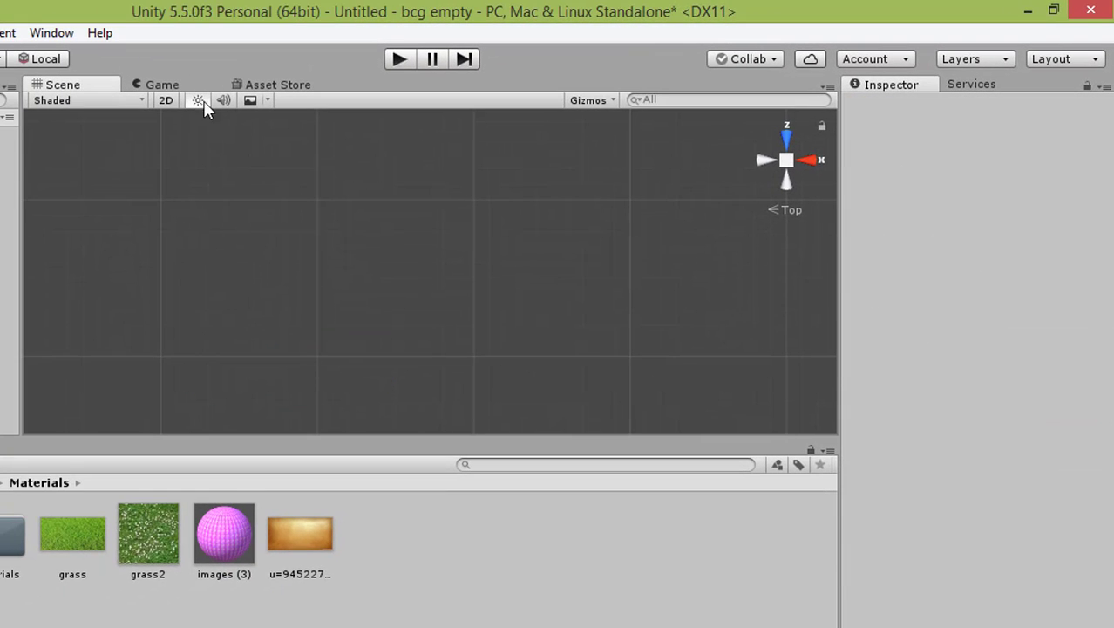
click(160, 86)
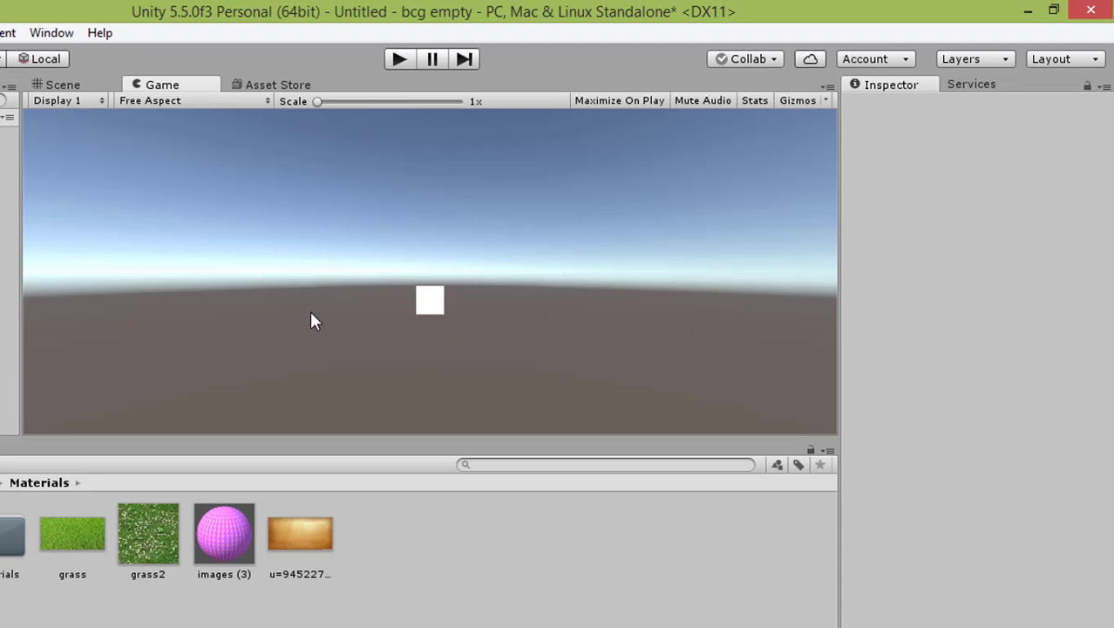
click(64, 85)
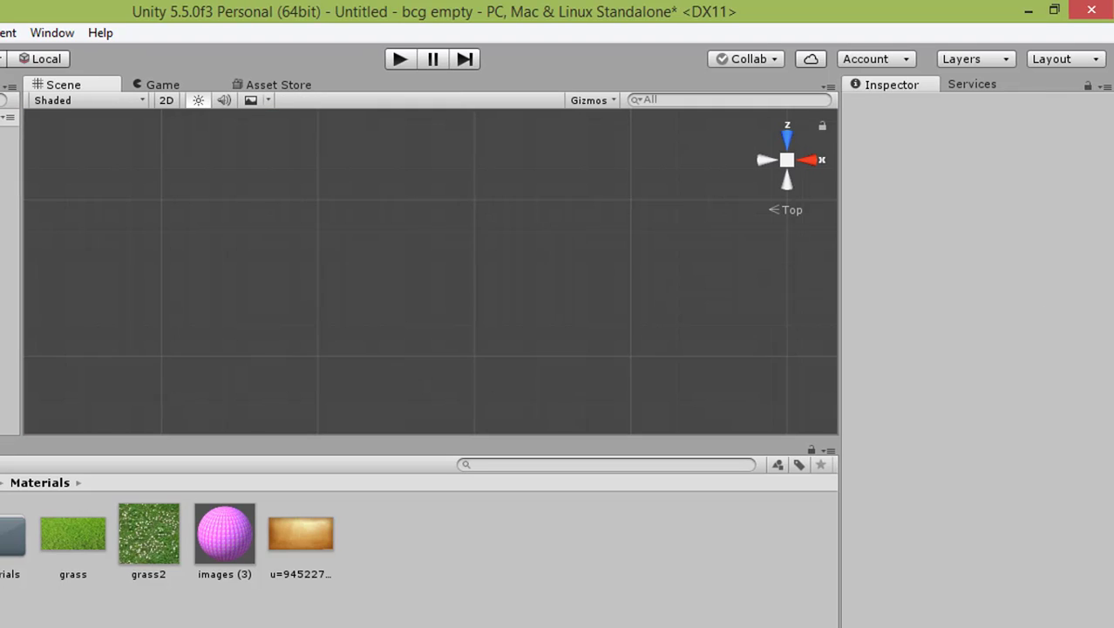
click(62, 168)
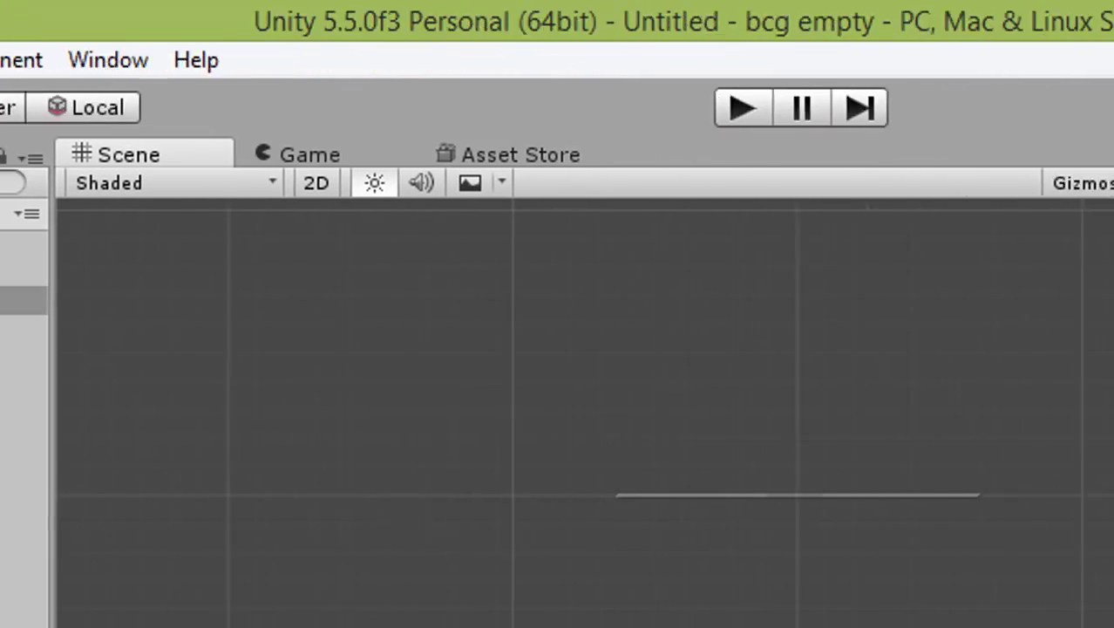
click(807, 338)
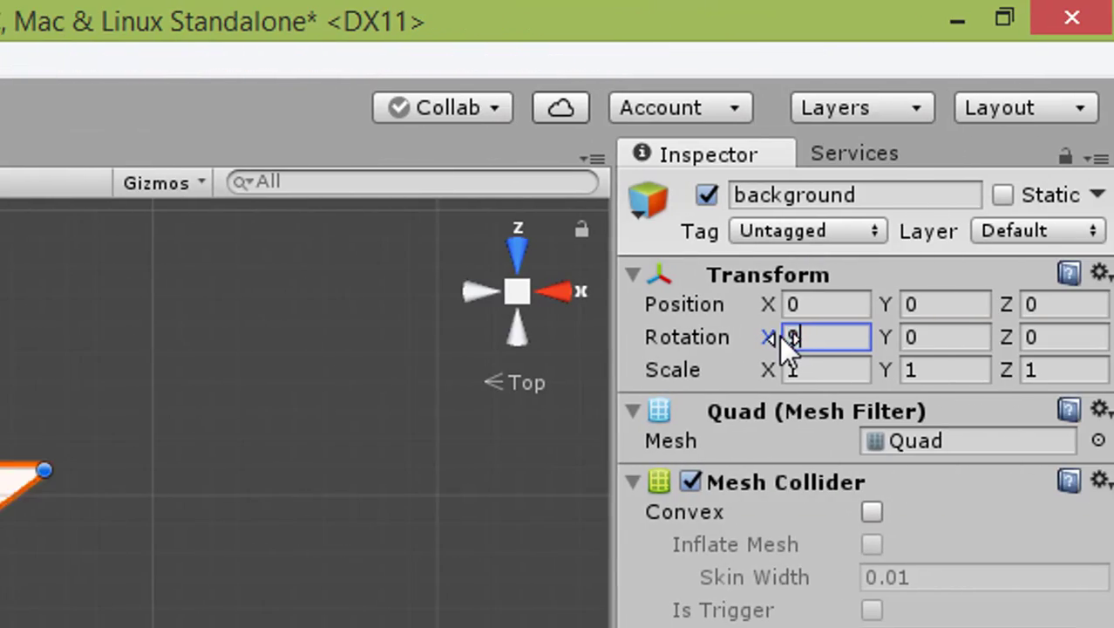
text(90)
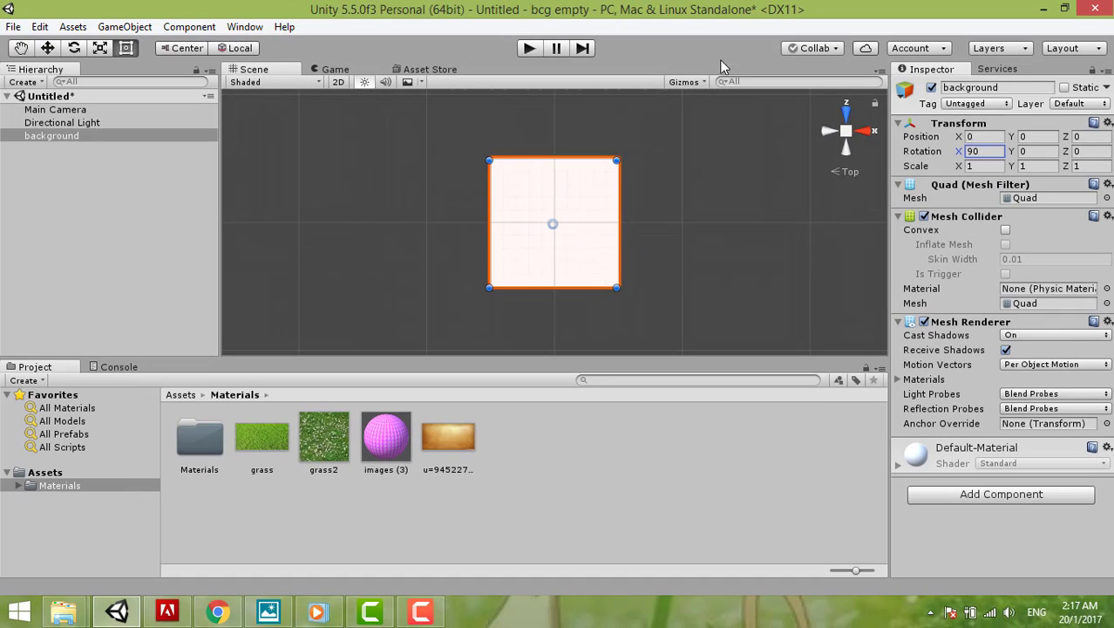
With the Game view showing, set the background quad's X scale and Y scale to 30 each
click(336, 70)
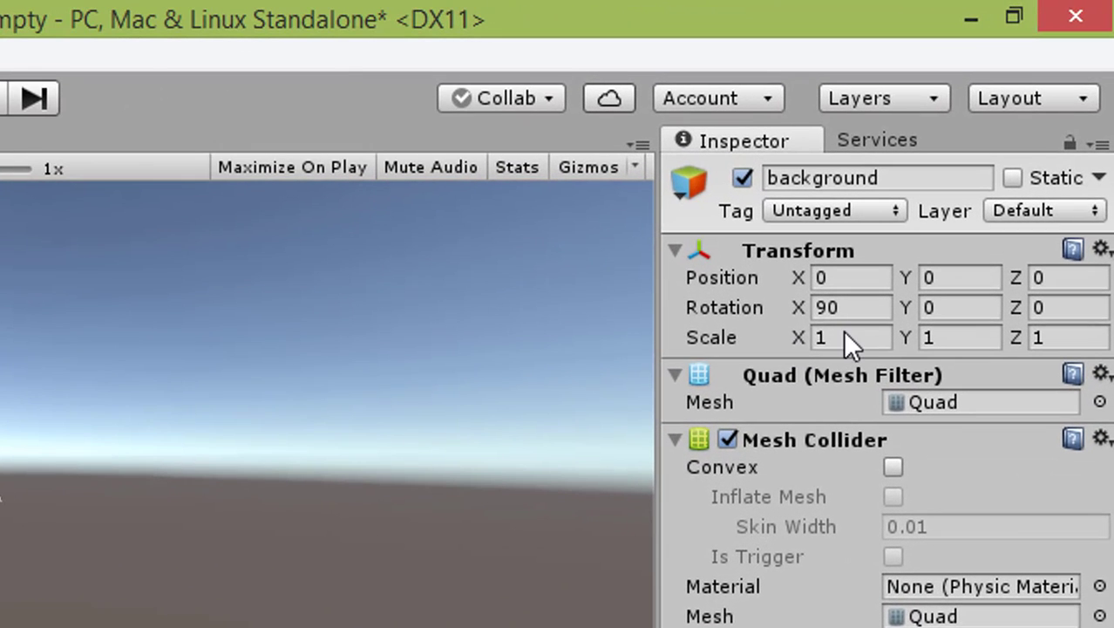
click(845, 332)
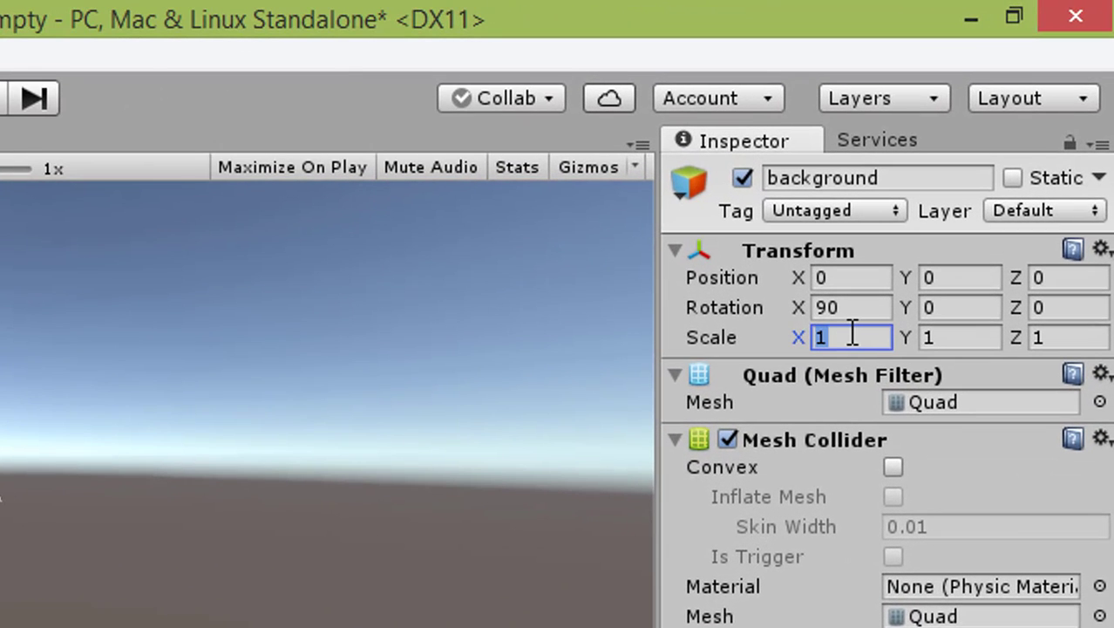
text(30)
click(966, 338)
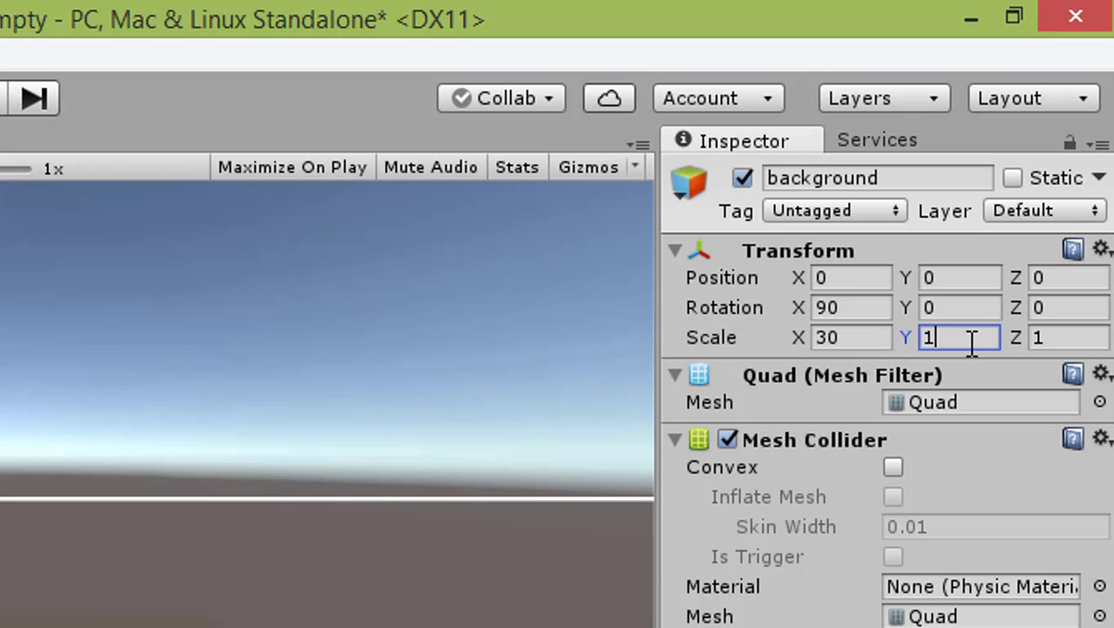
text(30)
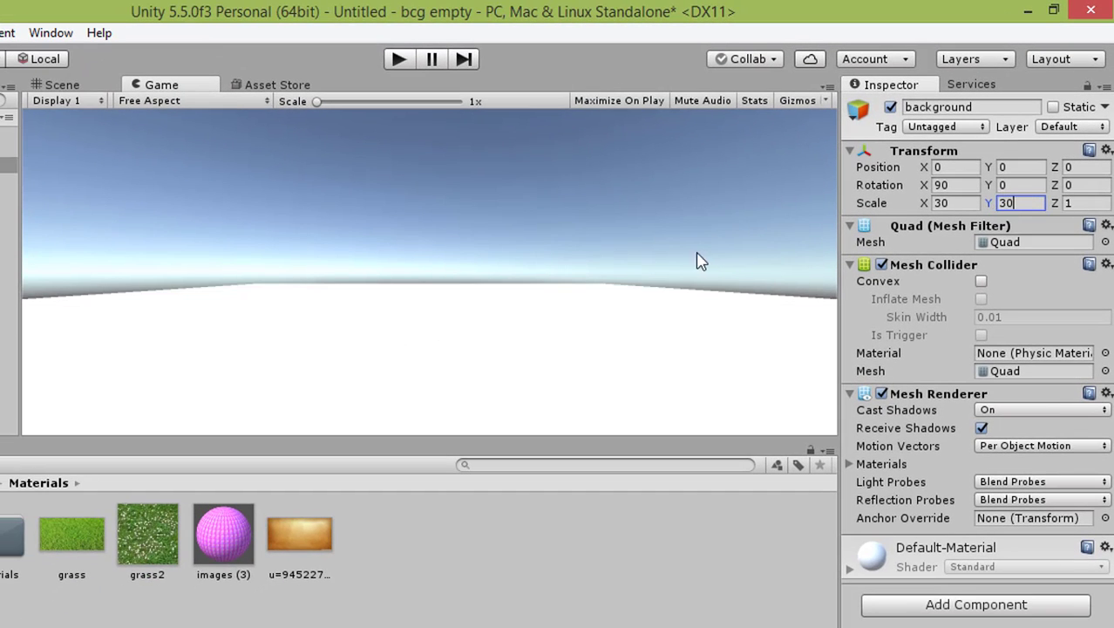
Widen the background quad by trying X scales of 32 and 35 and settling on 36
click(952, 202)
click(959, 203)
key(BackSpace)
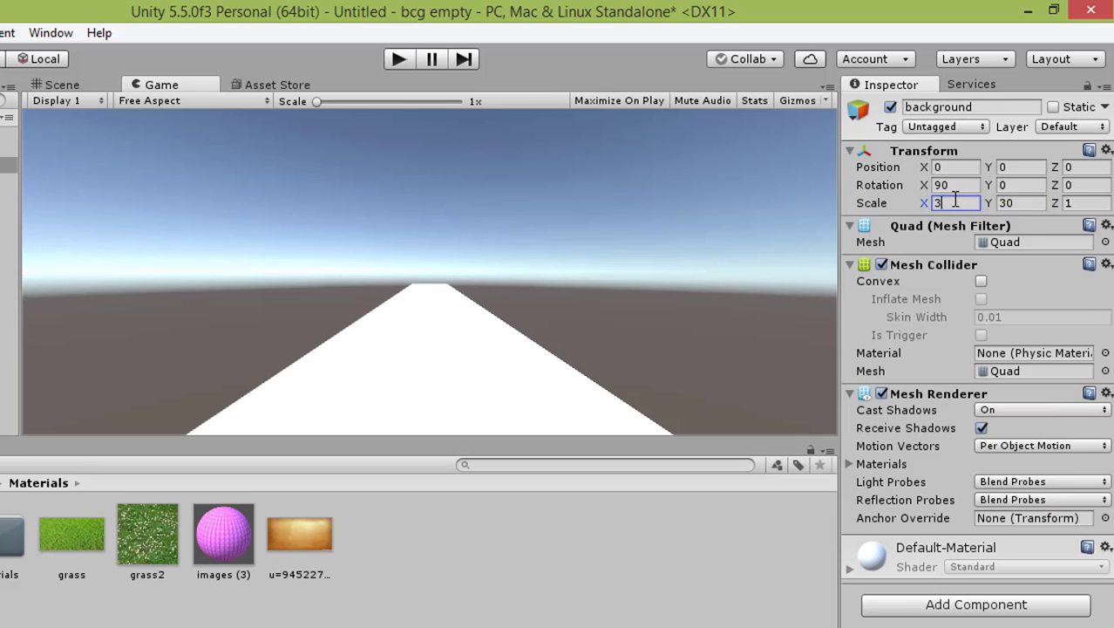
text(2)
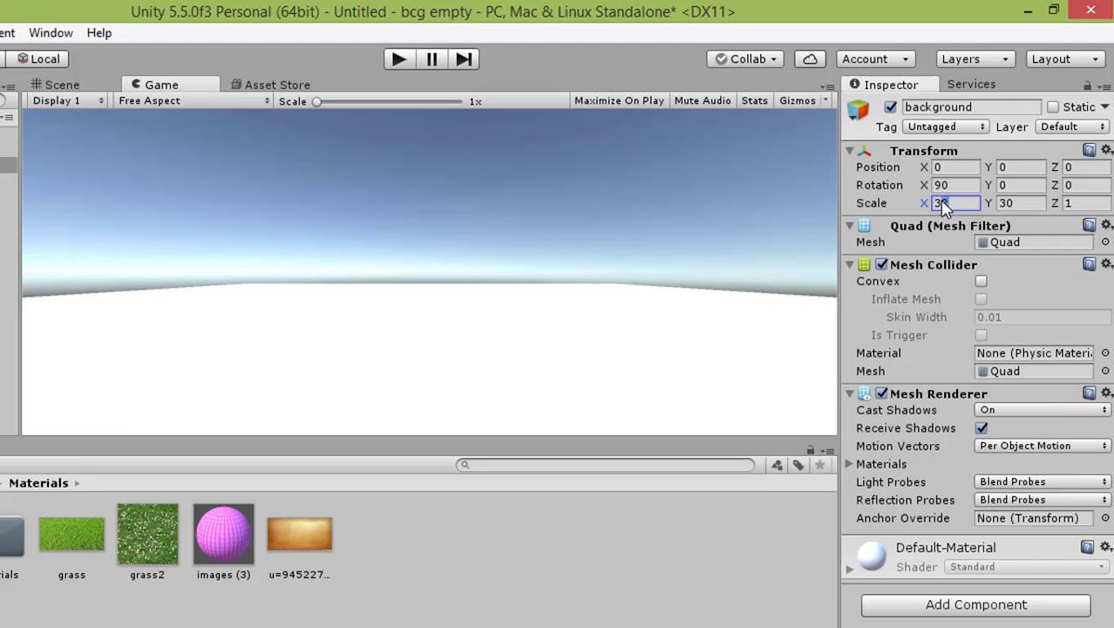
key(BackSpace)
text(5)
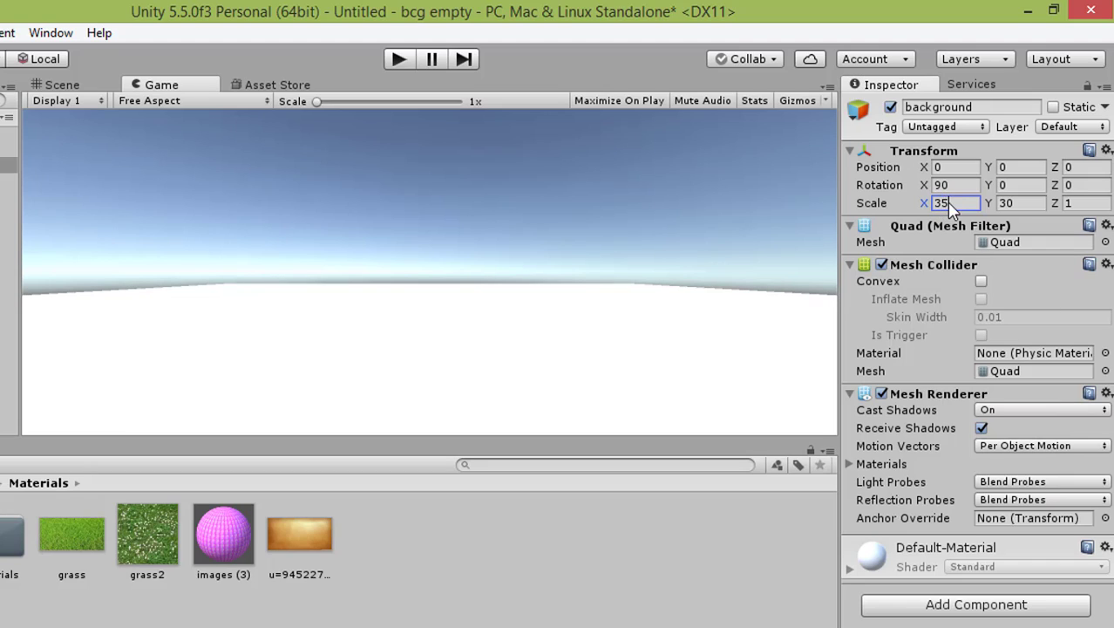
key(BackSpace)
text(6)
click(670, 313)
Examine the whole background quad's extent in the Scene view and its coverage in the Game view
click(77, 87)
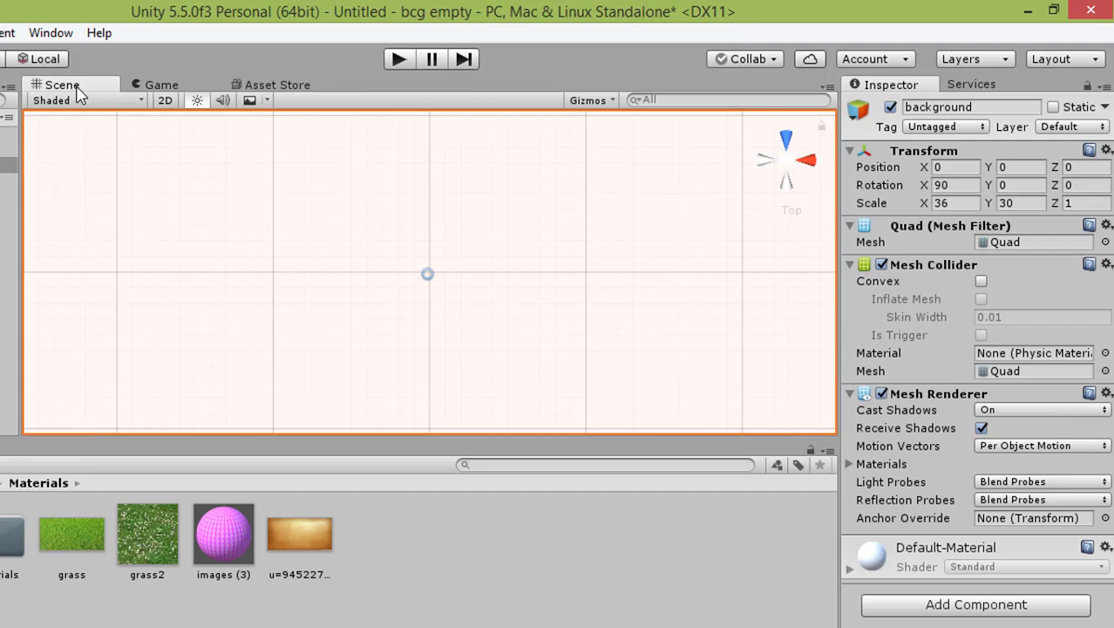
scroll(502, 269, up, 5)
scroll(502, 265, down, 10)
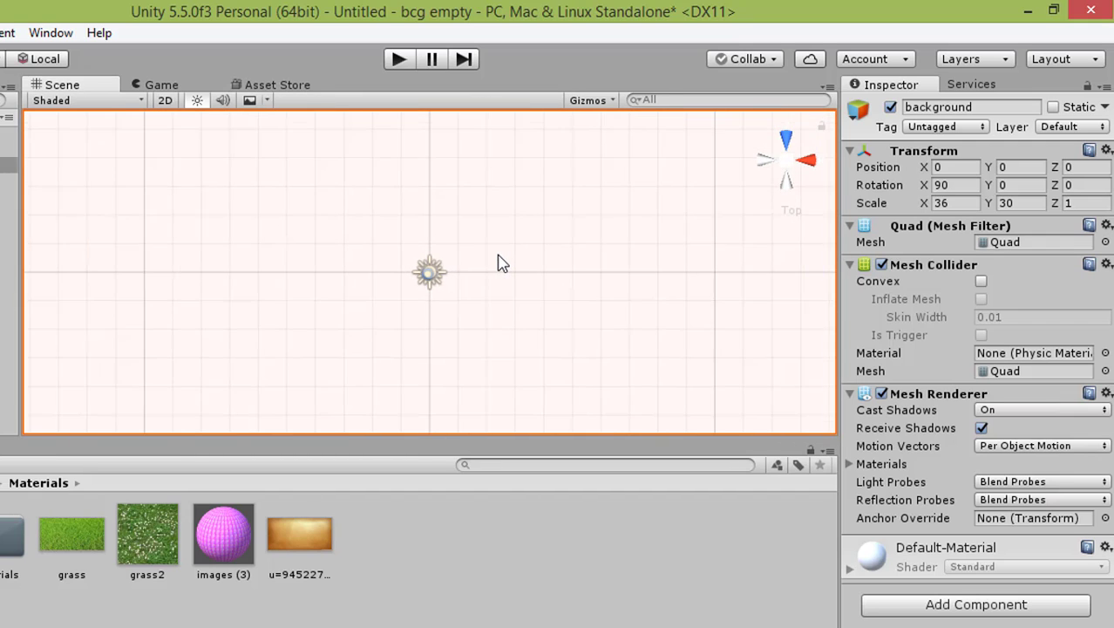
scroll(497, 256, down, 3)
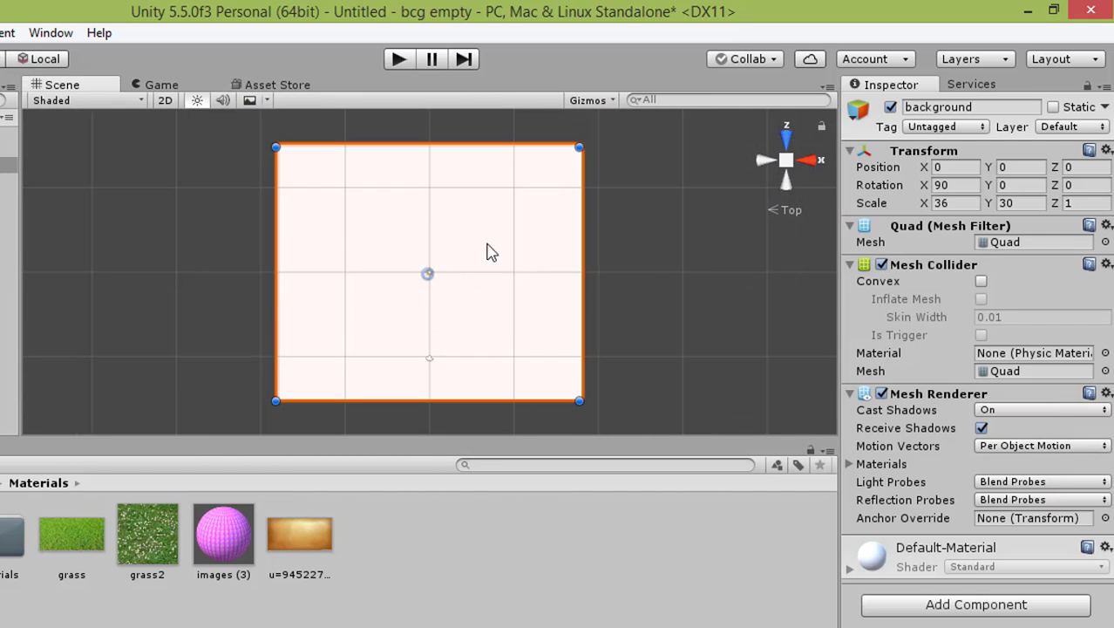
click(177, 87)
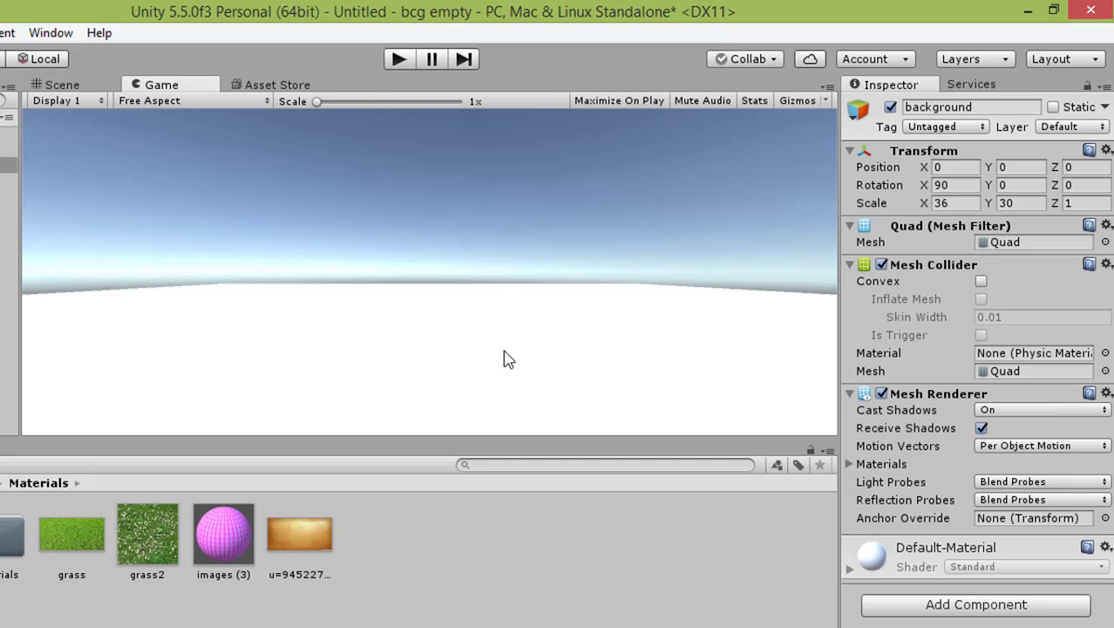
Remove the Mesh Collider component from the background quad
click(1019, 273)
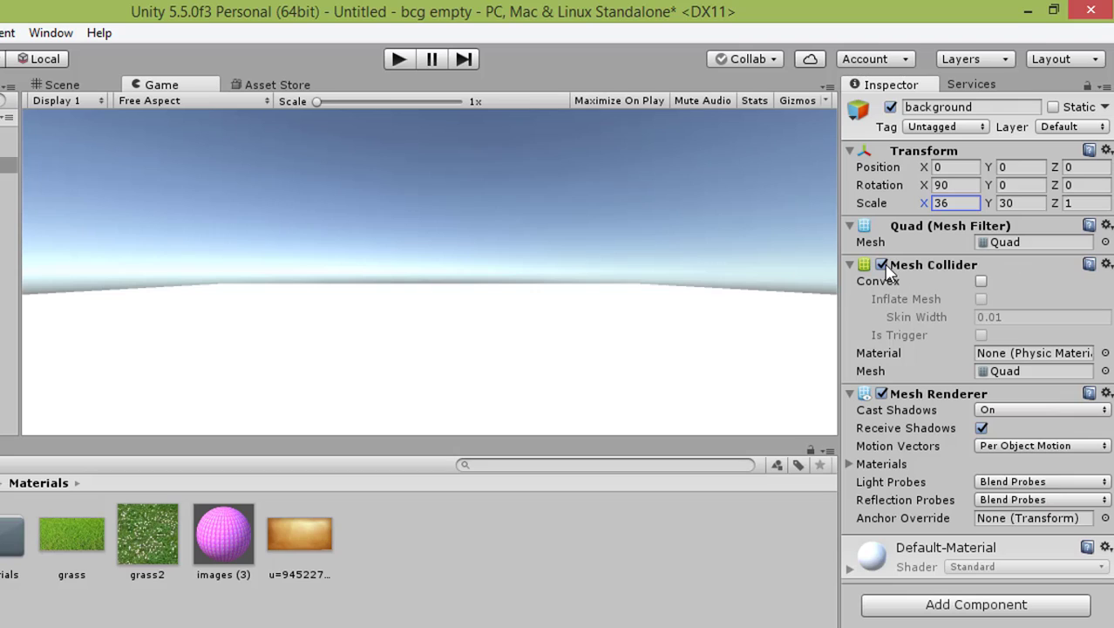
right_click(1047, 272)
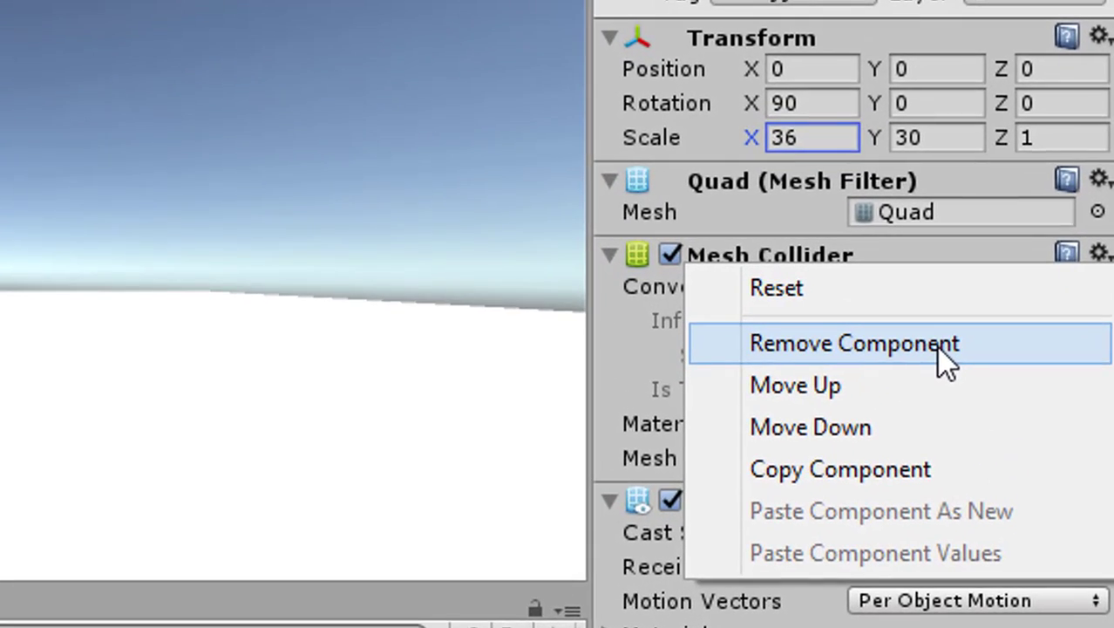
click(970, 336)
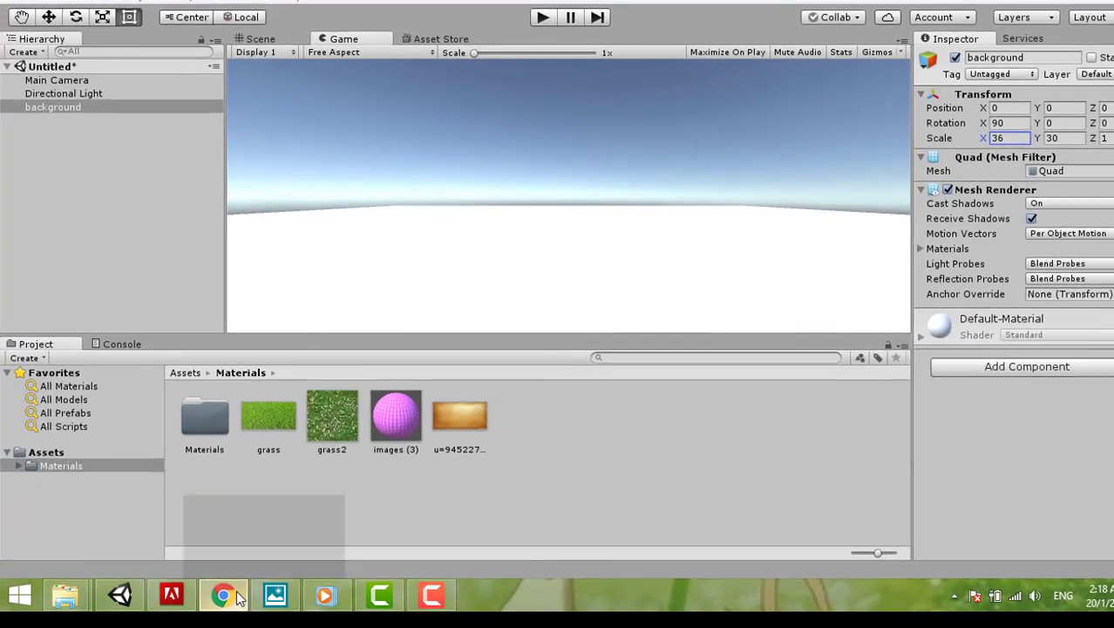
Switch to Chrome and review the "grass texture" query used in the Google image search
click(210, 622)
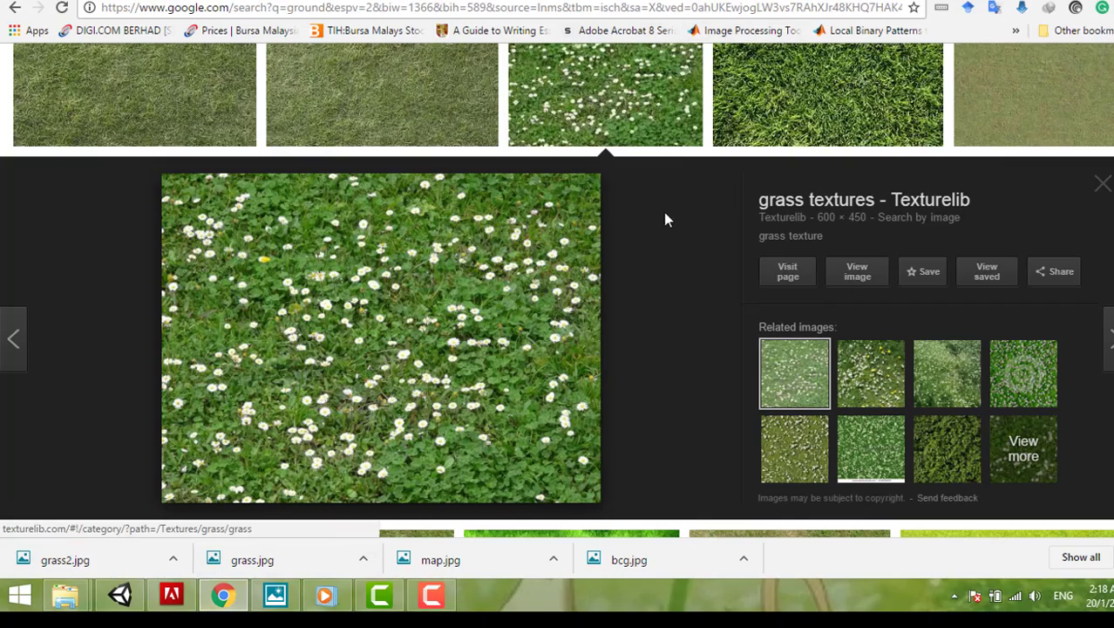
scroll(608, 233, up, 10)
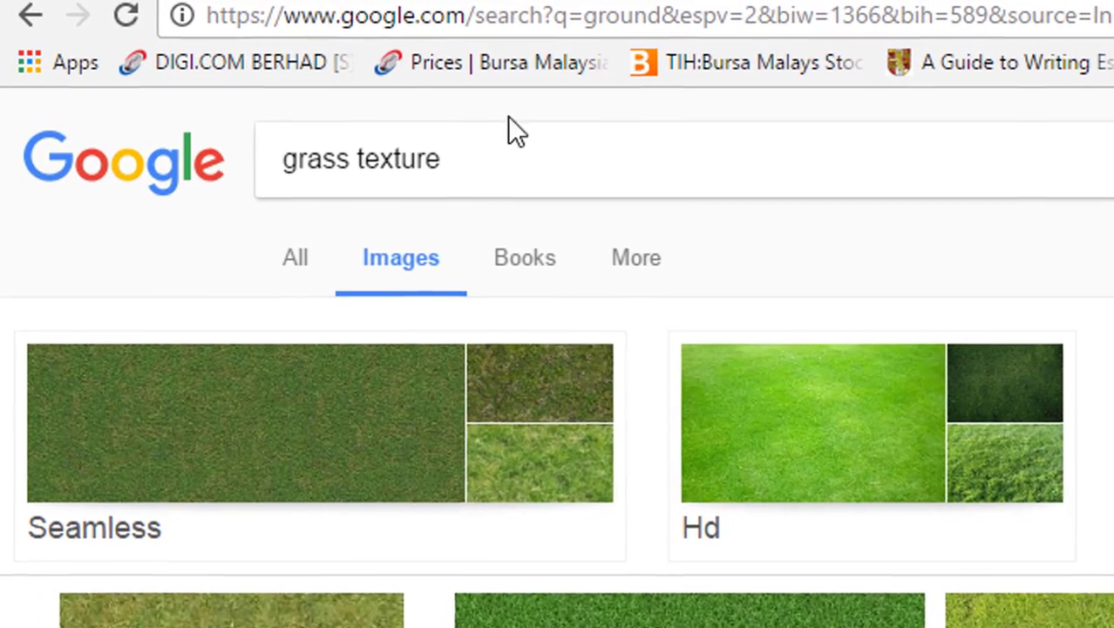
click(245, 80)
drag(488, 162, 229, 161)
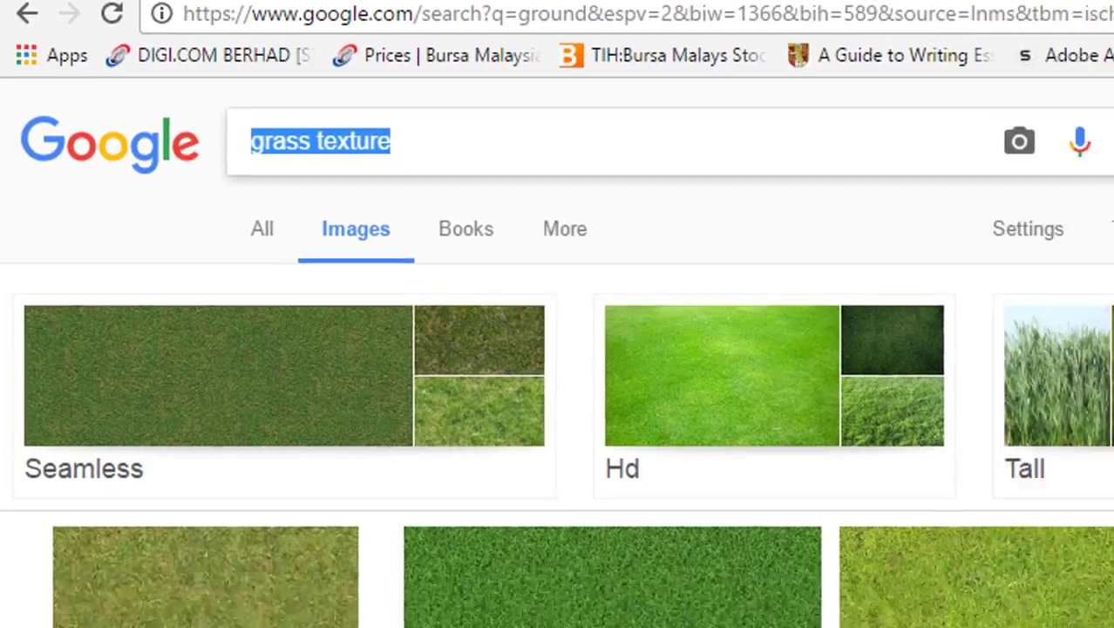
Look through the grass texture image results for a suitable ground texture
scroll(1084, 490, down, 5)
scroll(802, 329, down, 5)
click(729, 373)
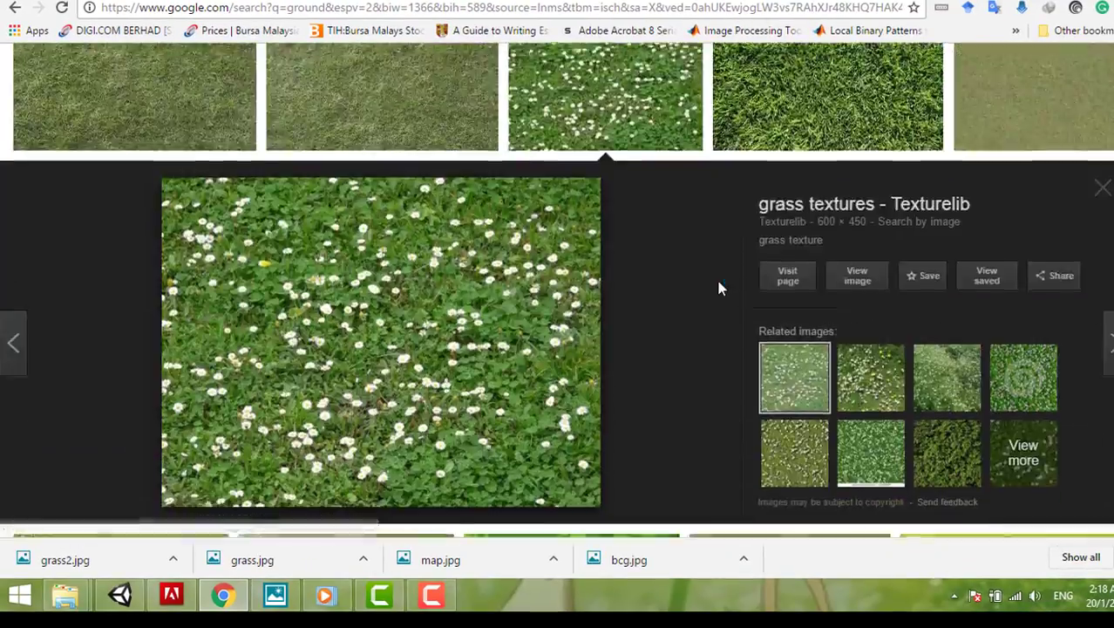
scroll(754, 292, down, 4)
scroll(716, 288, down, 8)
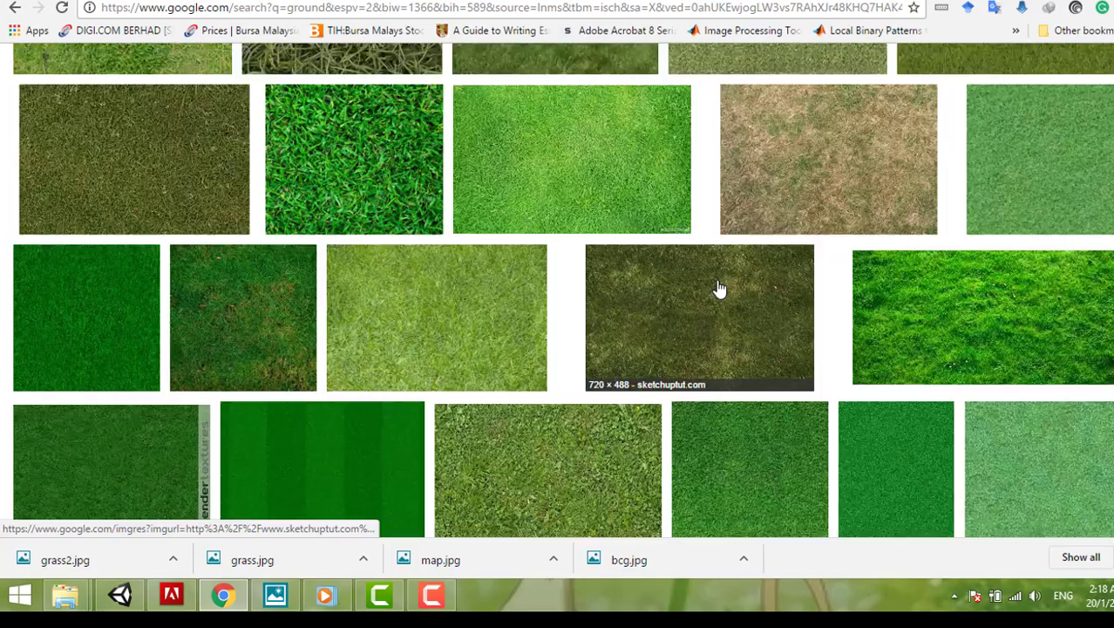
scroll(714, 286, down, 5)
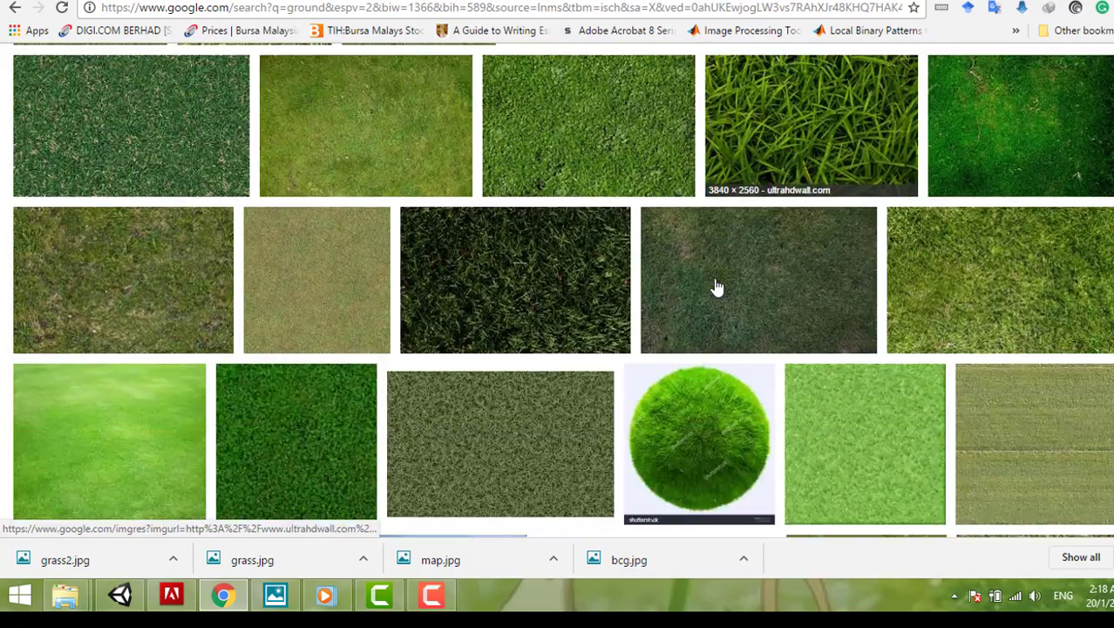
scroll(717, 288, down, 2)
scroll(717, 288, down, 7)
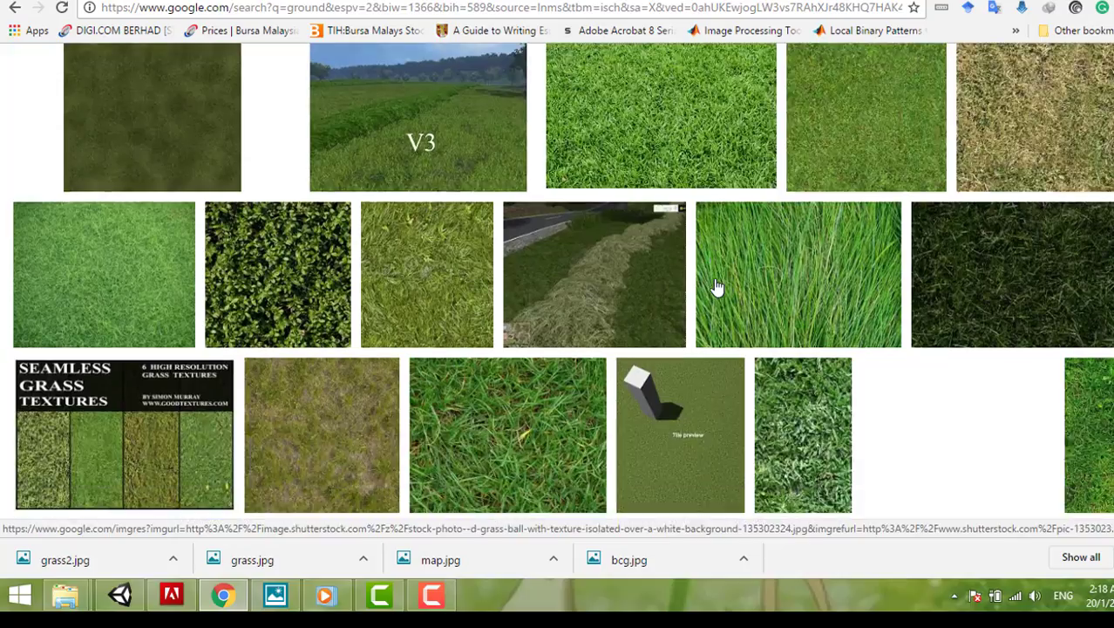
scroll(715, 286, down, 2)
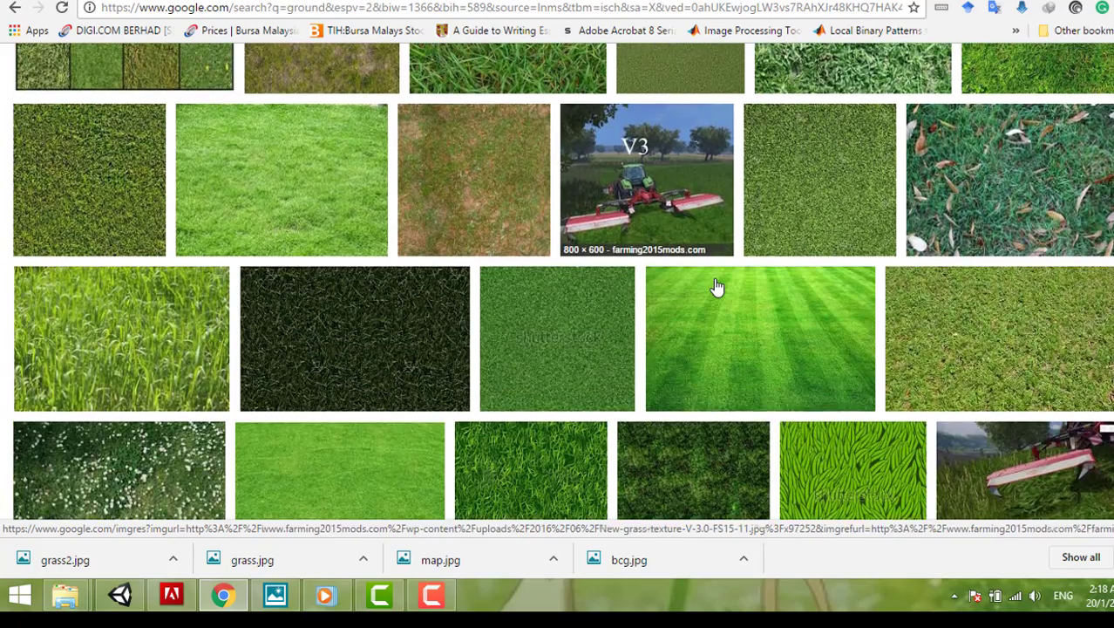
scroll(717, 288, up, 1)
scroll(983, 303, down, 1)
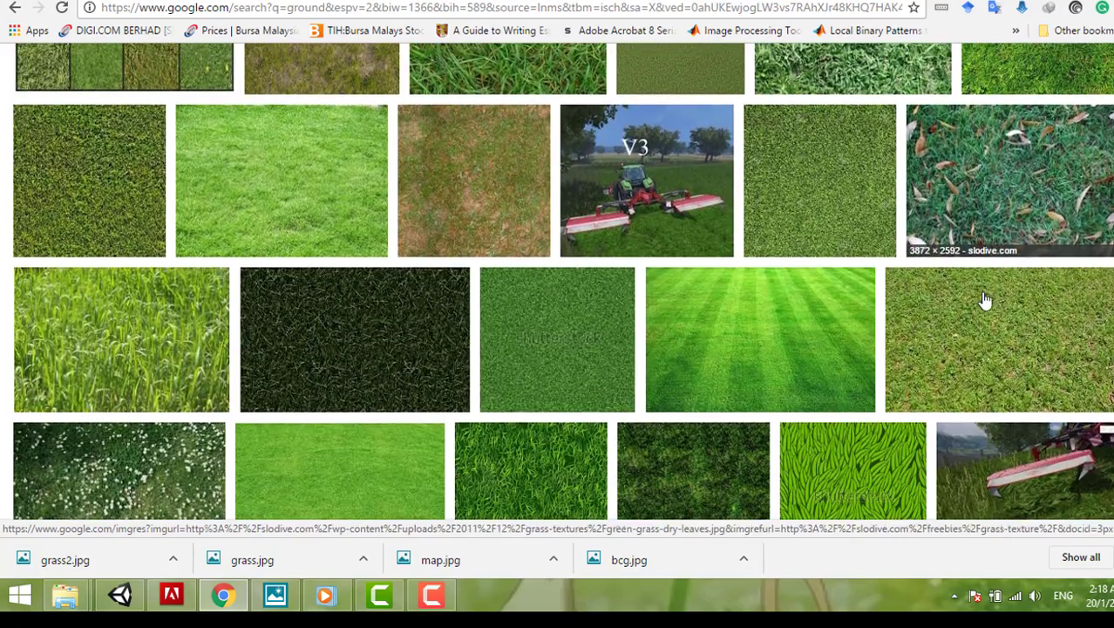
scroll(919, 249, down, 3)
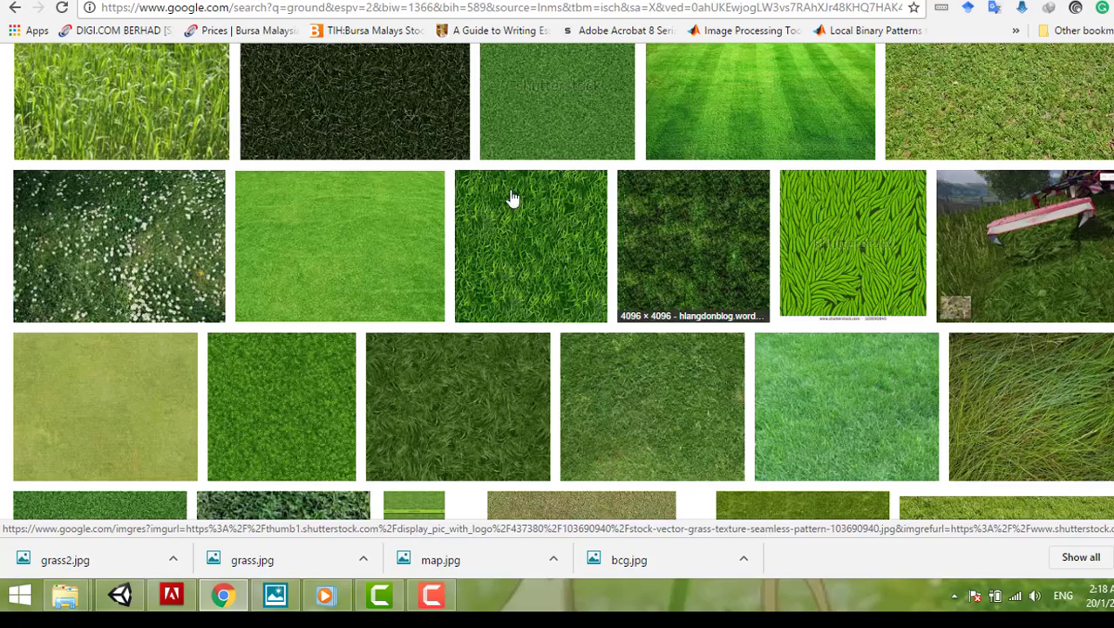
scroll(490, 199, down, 2)
scroll(490, 199, down, 6)
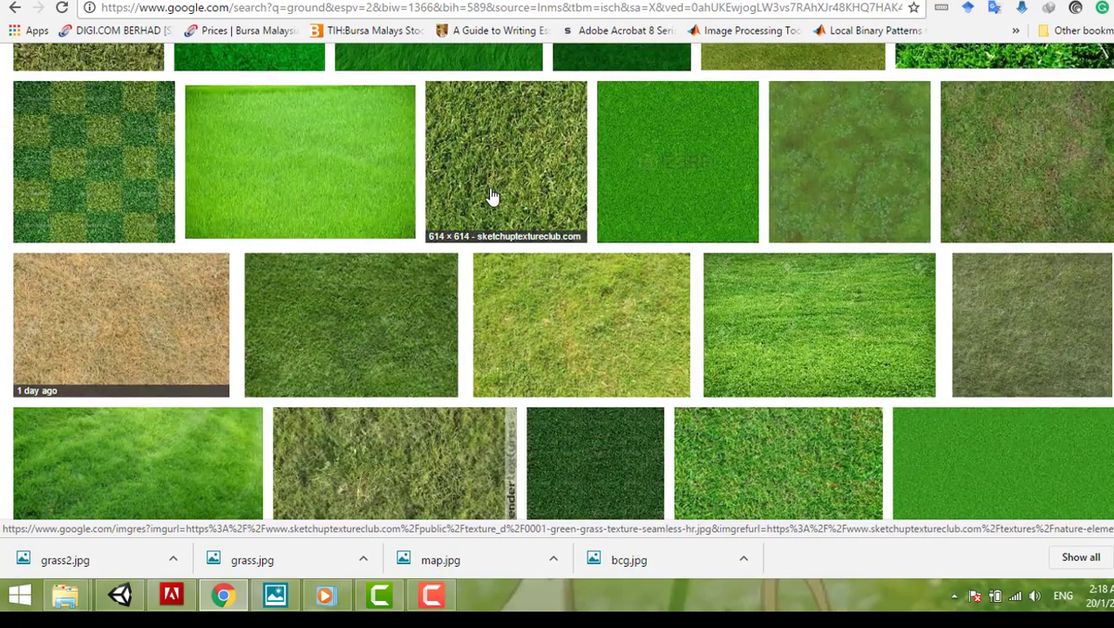
scroll(490, 199, down, 4)
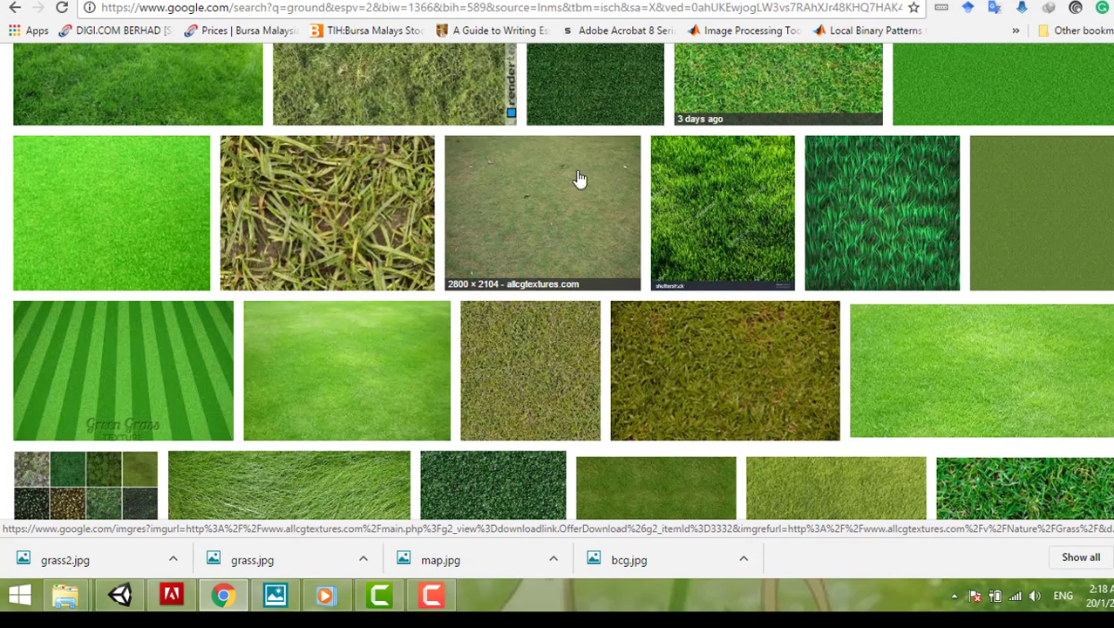
Open the Seamless Wet Grass Texture result from Free Creatives and save its image as grass3 in the Pictures folder
click(330, 212)
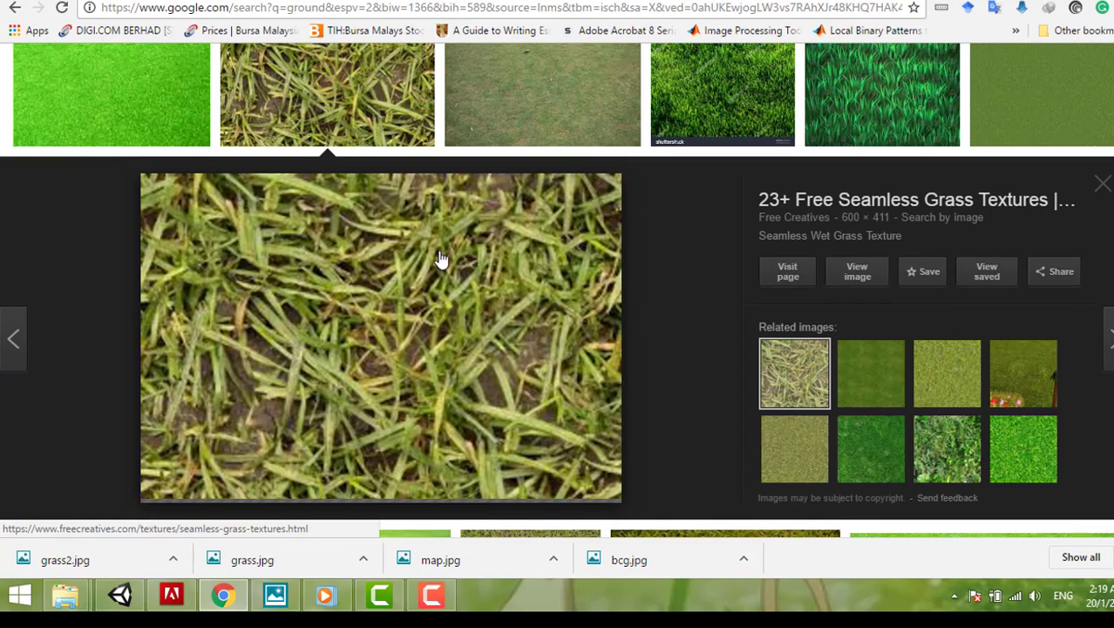
right_click(440, 259)
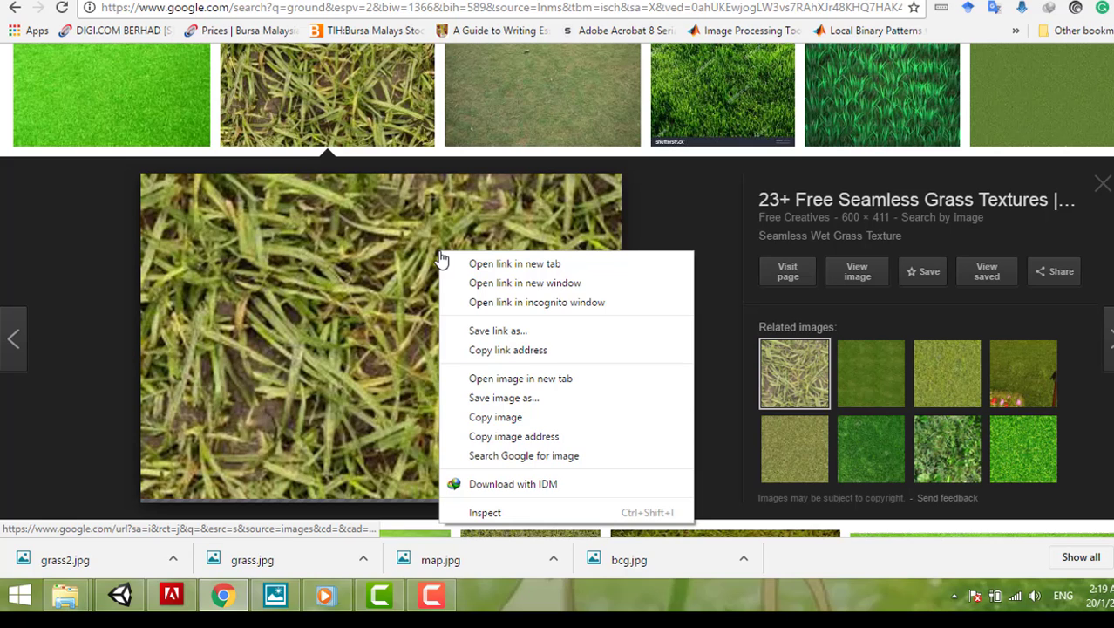
click(546, 398)
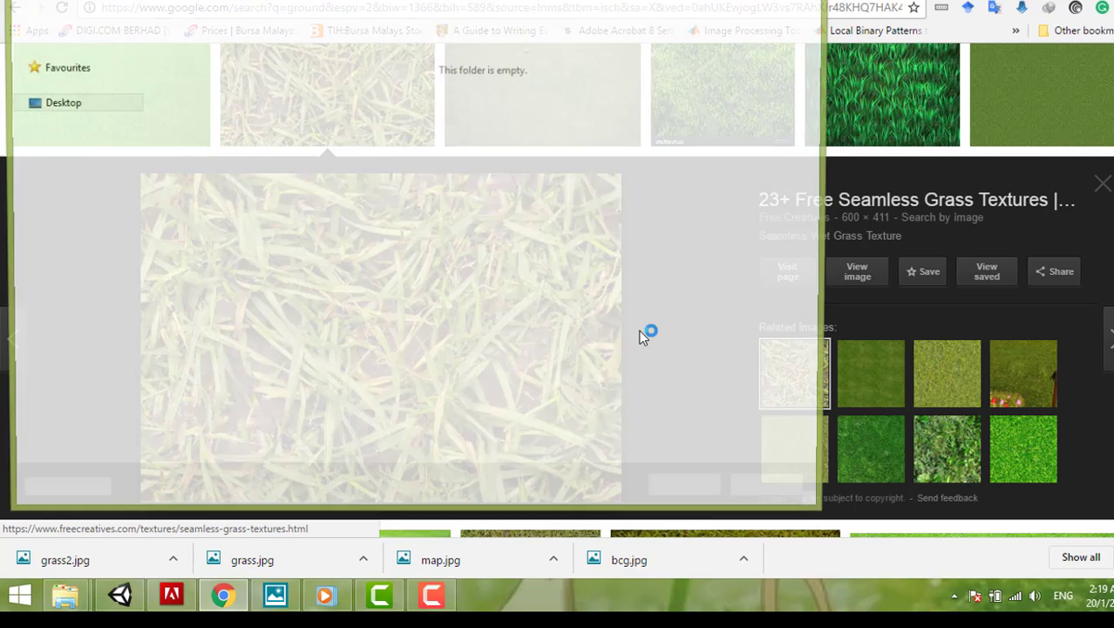
text(grass)
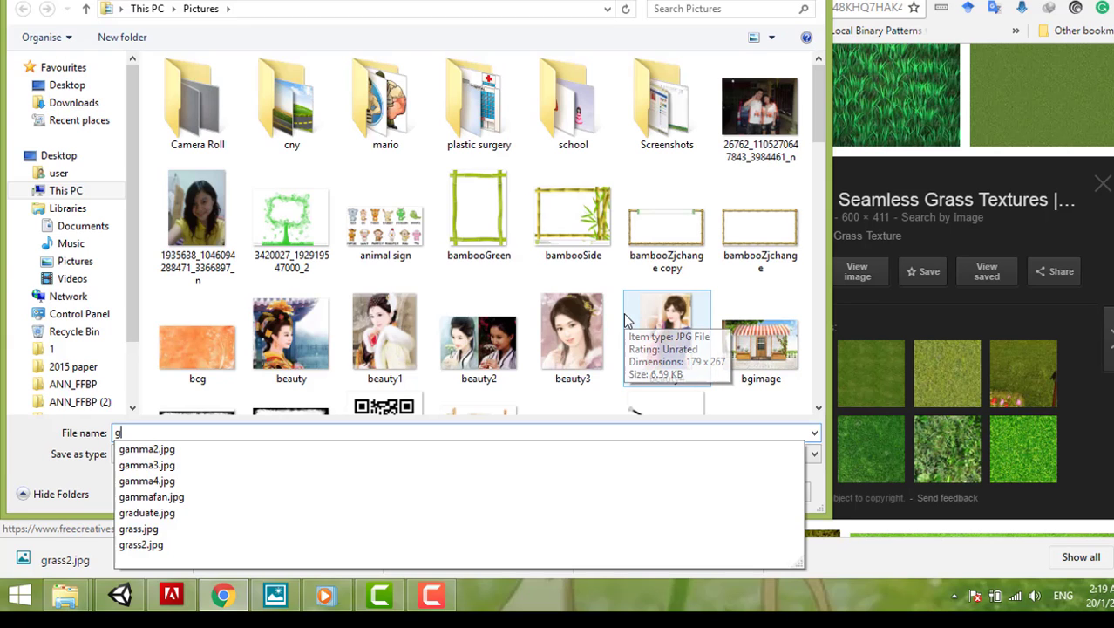
text(3)
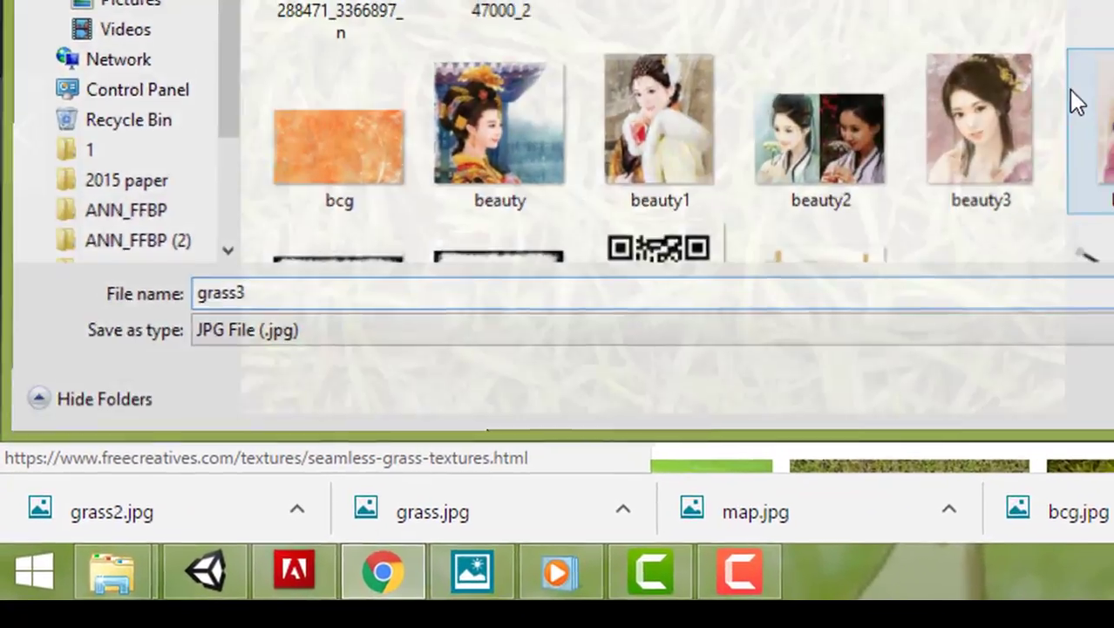
key(Return)
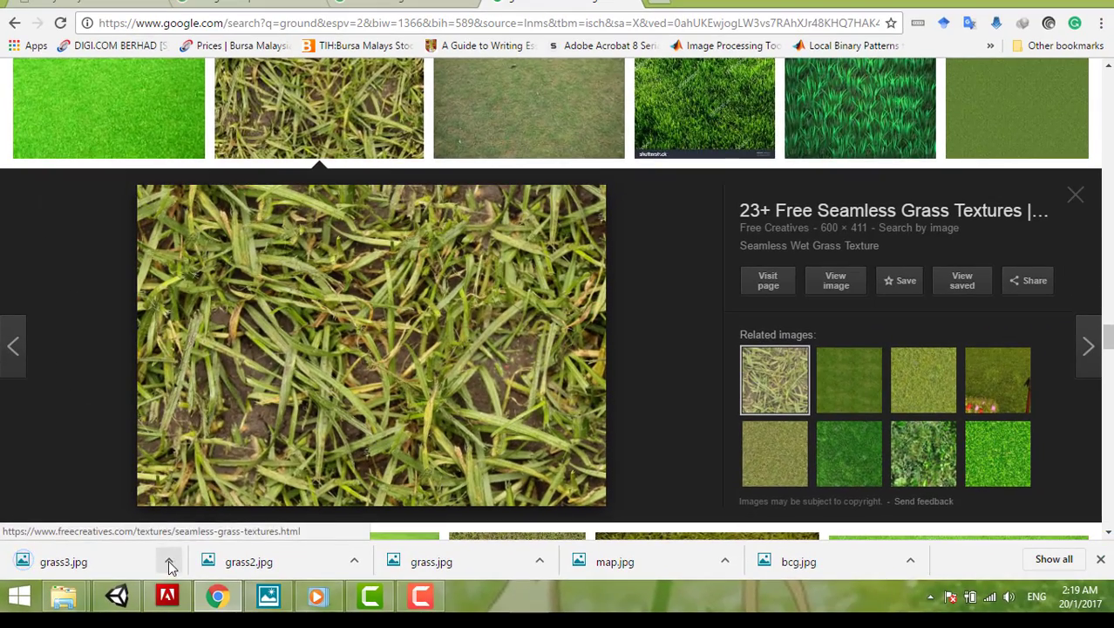
Show the downloaded grass3.jpg in its folder and import it into the Materials folder of the Unity project
click(227, 533)
click(328, 483)
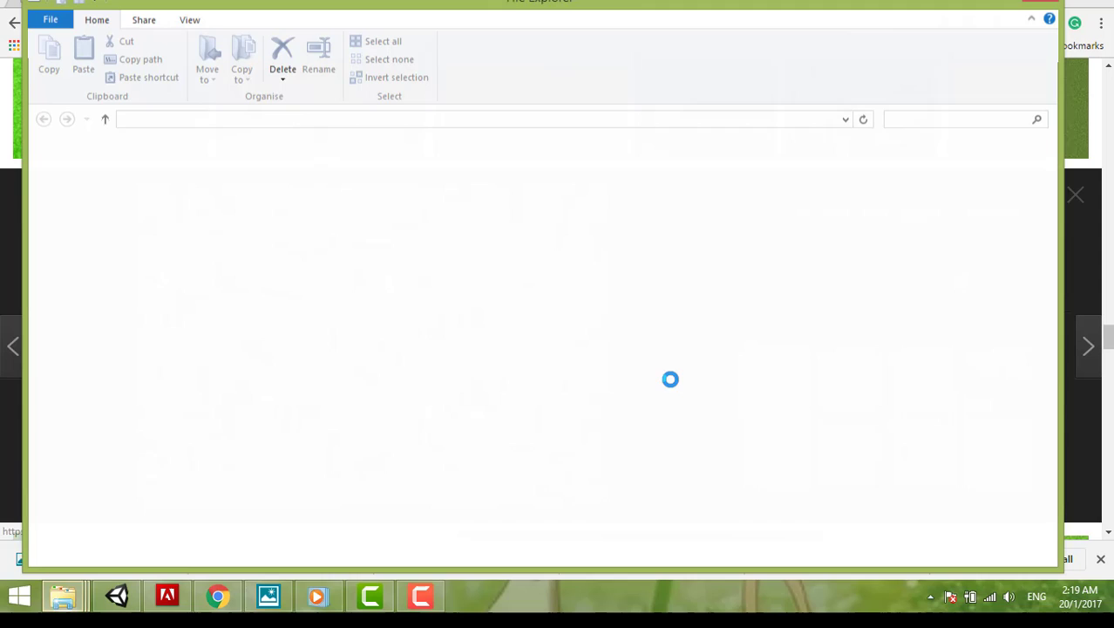
scroll(531, 405, down, 4)
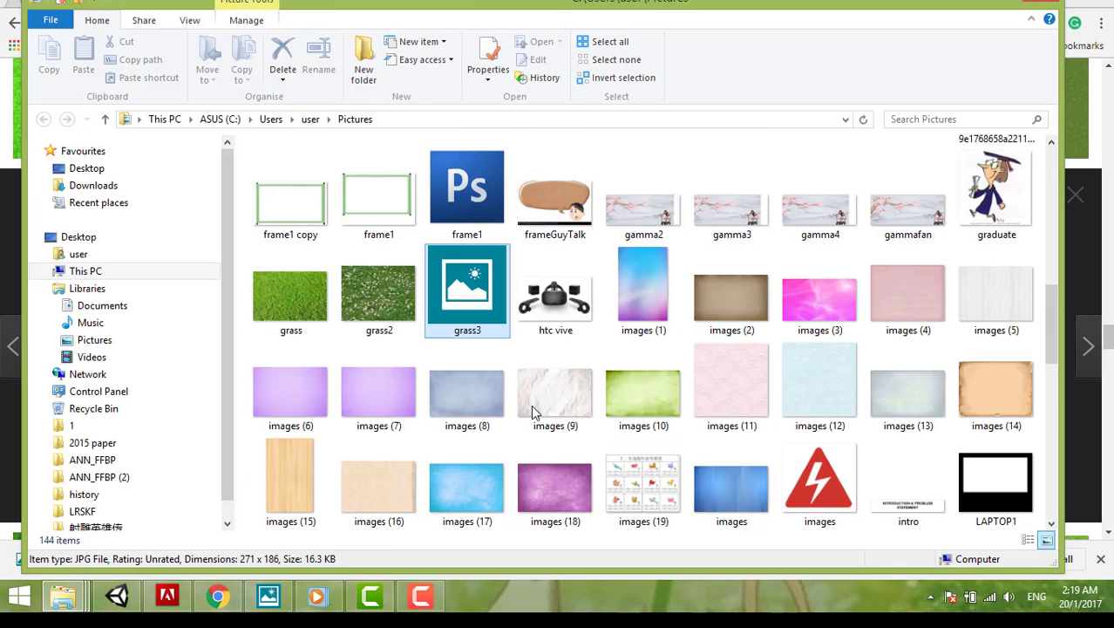
scroll(515, 376, up, 4)
scroll(523, 380, down, 2)
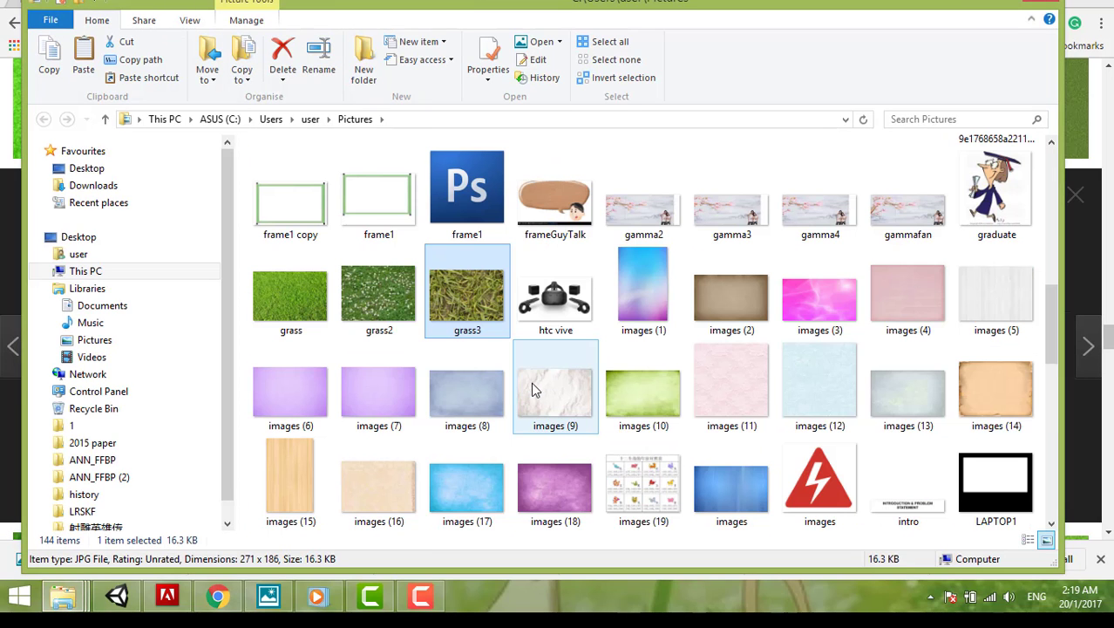
drag(470, 290, 532, 445)
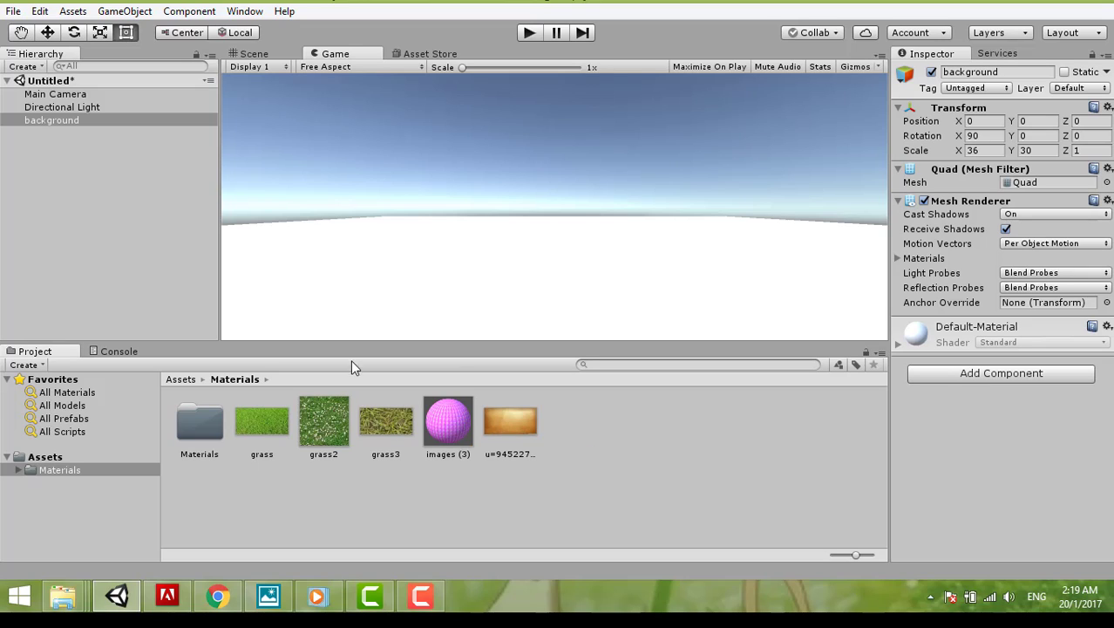
Apply the grass3 texture to the background quad in the Scene view and check it in the Game view
drag(371, 420, 260, 60)
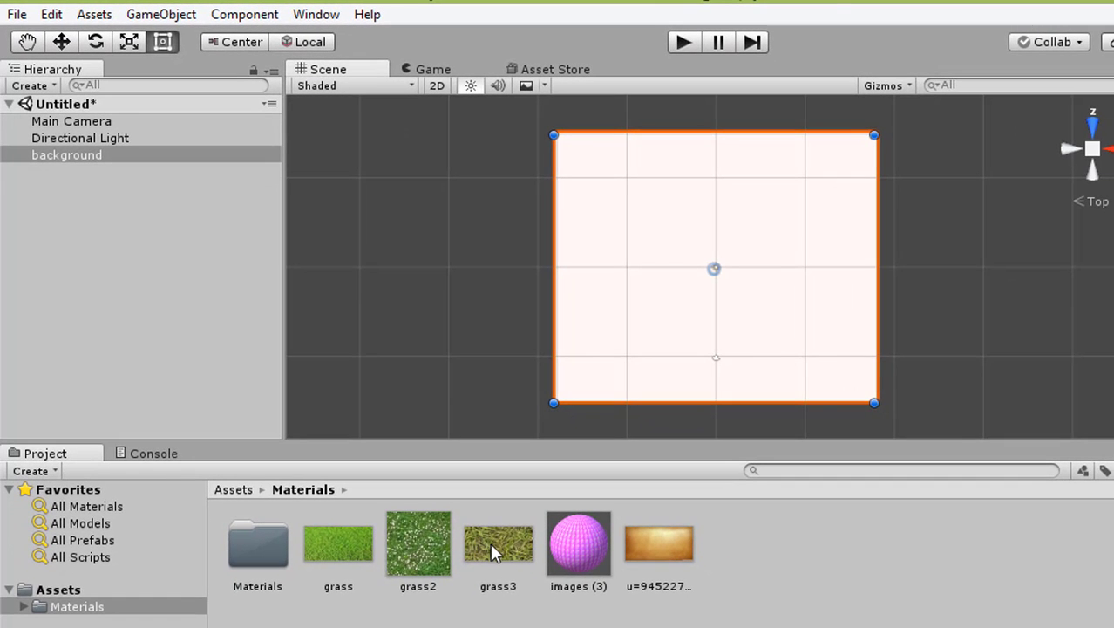
click(490, 546)
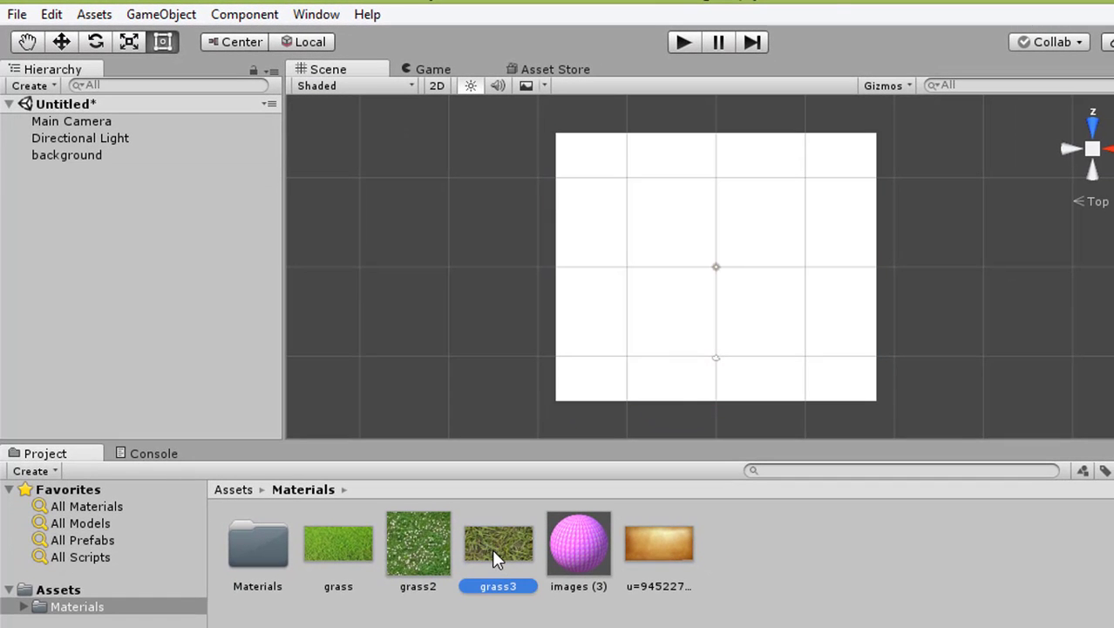
drag(492, 548, 756, 223)
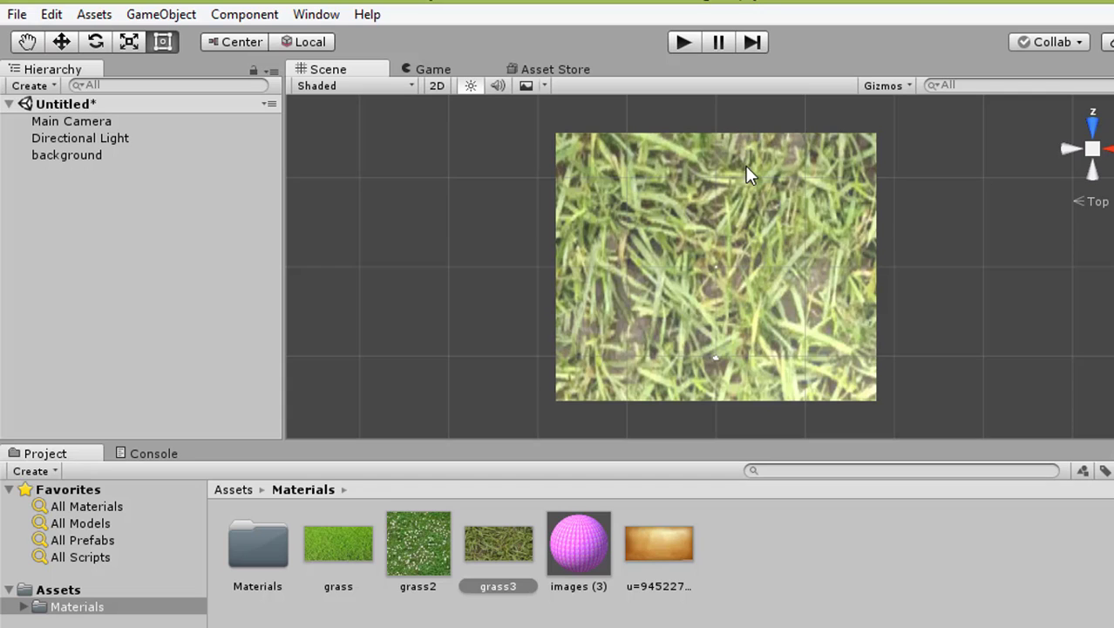
click(429, 69)
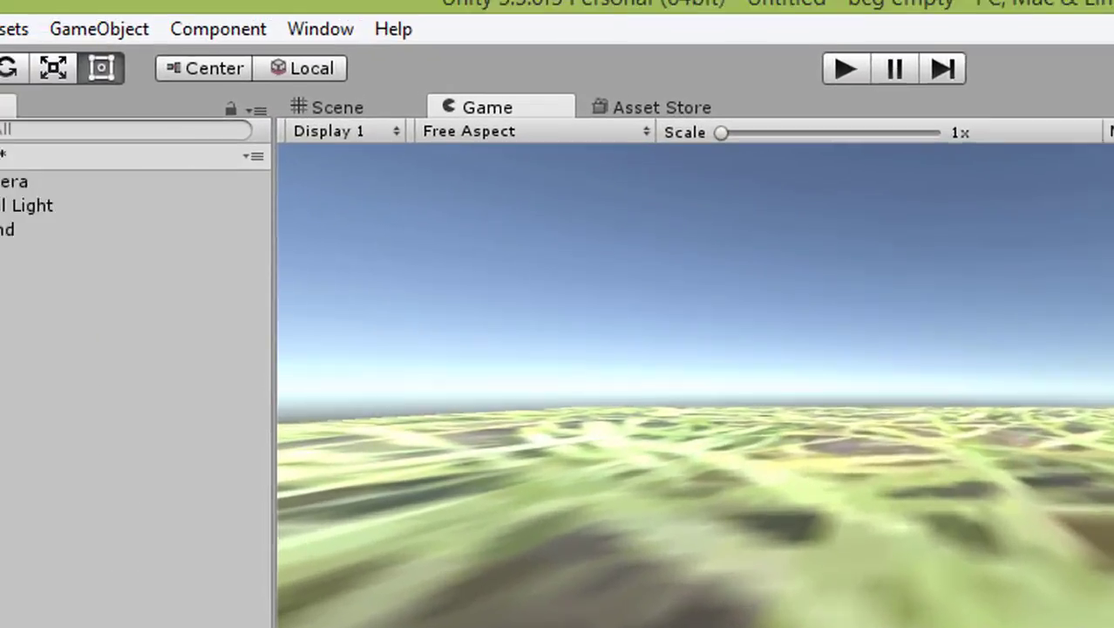
Select the background object and change its grass3 material's shader to Unlit/Texture
click(124, 340)
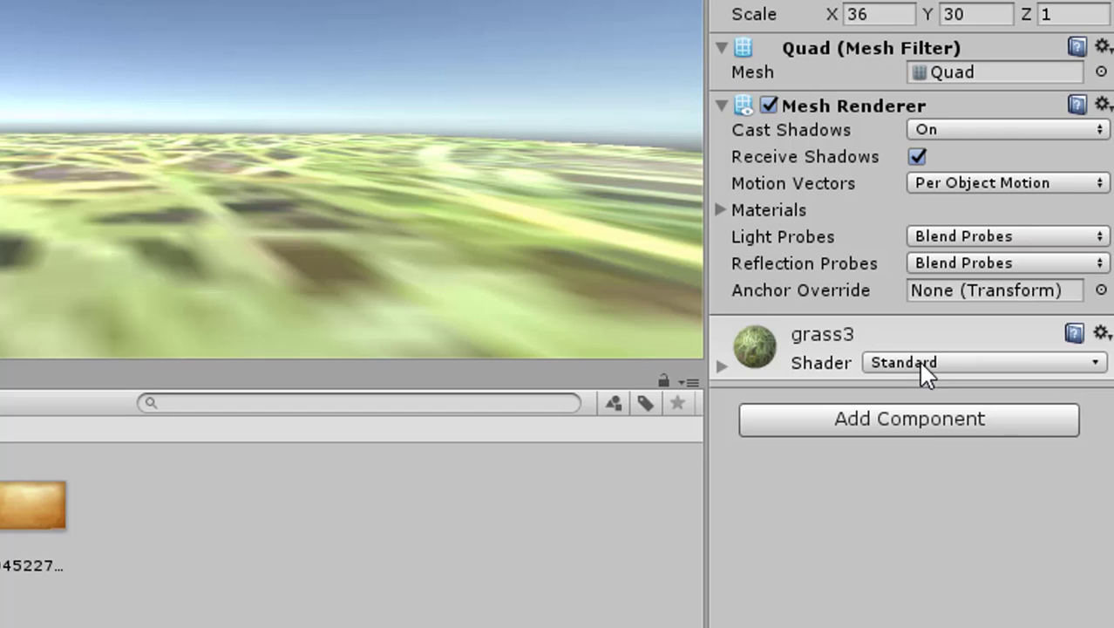
click(1028, 359)
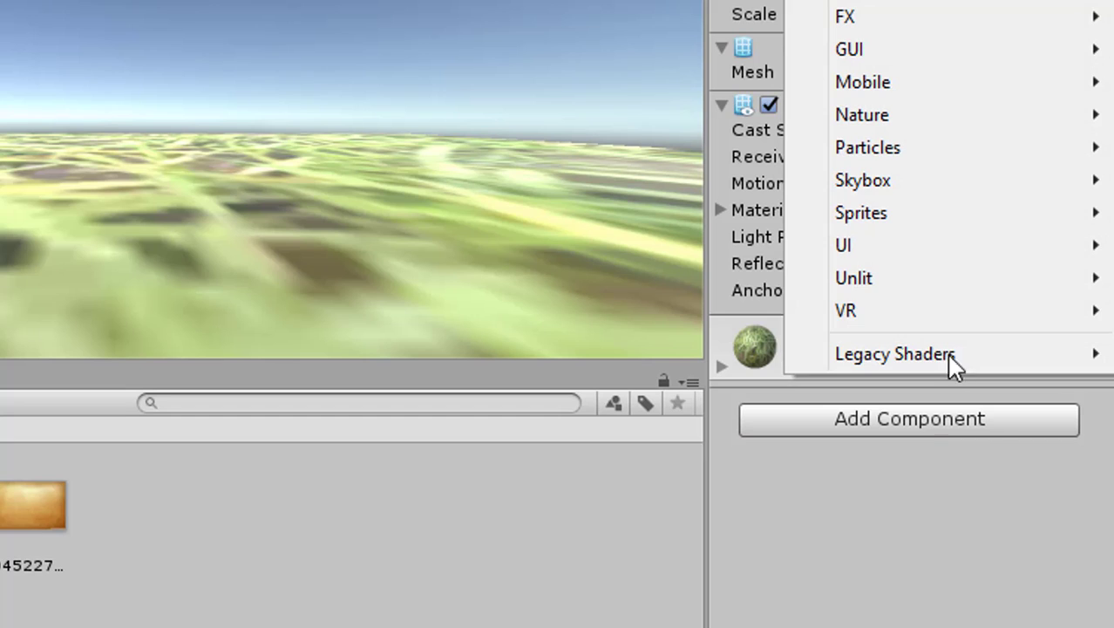
mouse_move(903, 293)
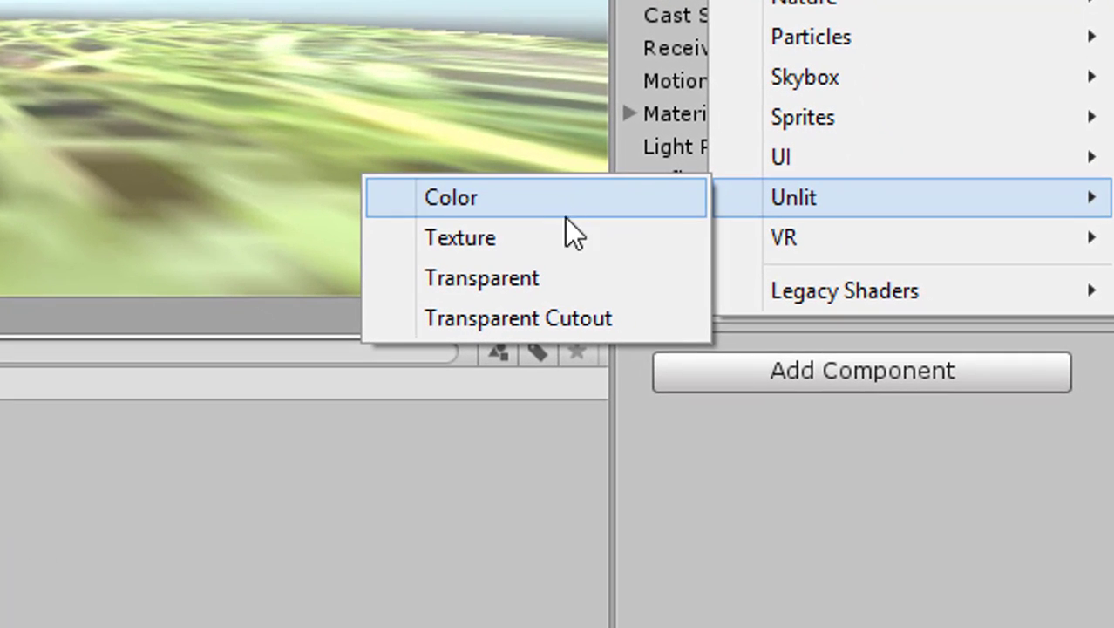
click(592, 269)
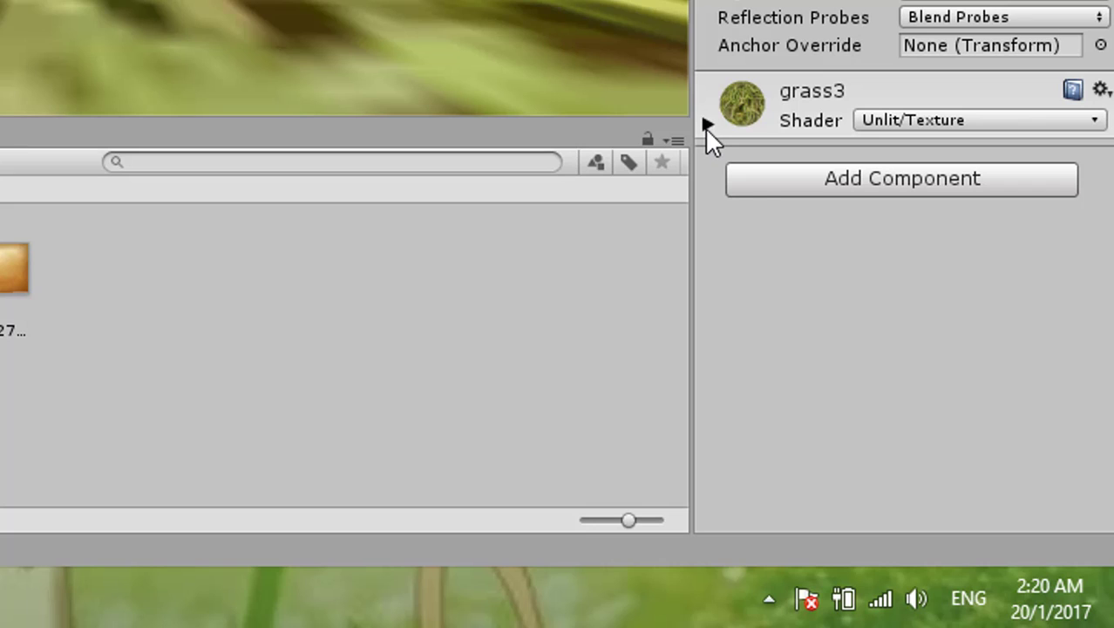
Expand the grass3 material's properties and set its texture tiling to 20 in both X and Y
click(706, 125)
click(890, 204)
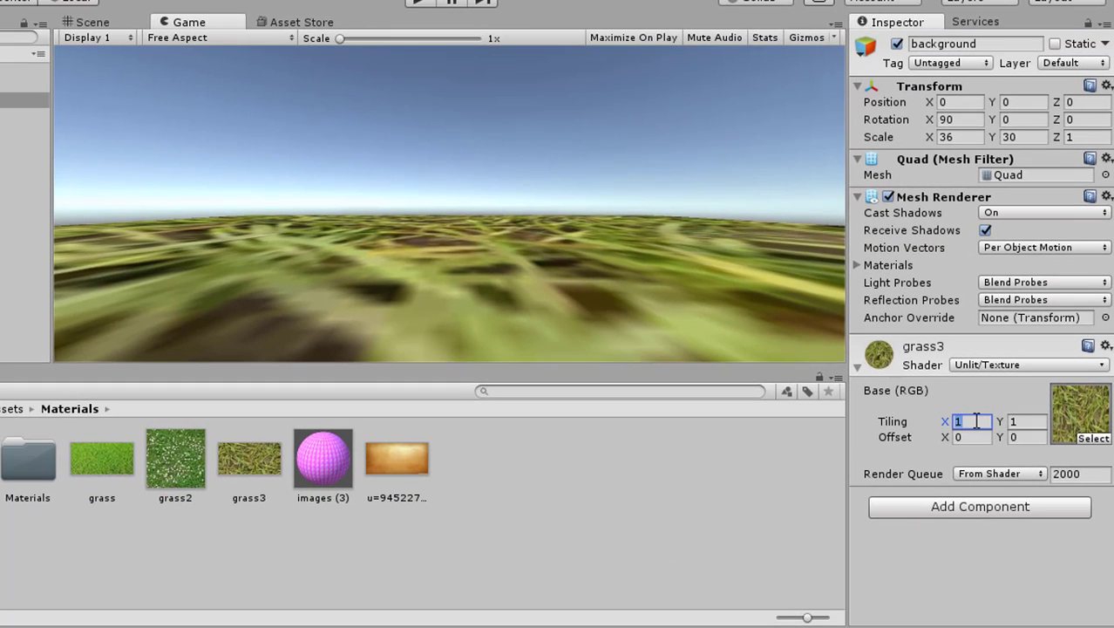
double_click(943, 327)
text(20)
double_click(1011, 422)
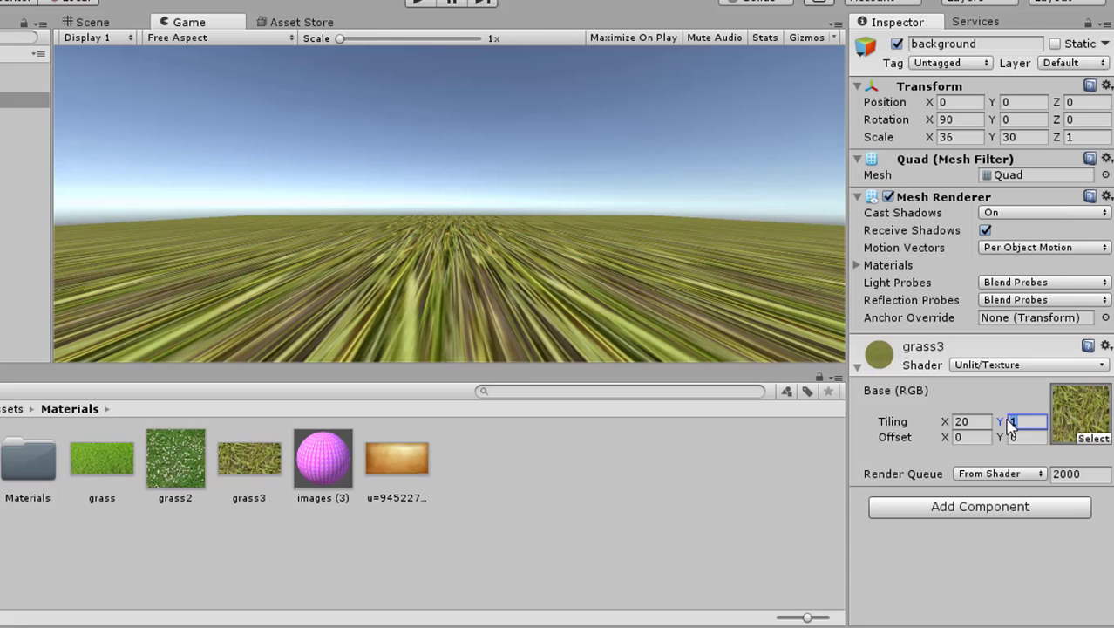
text(20)
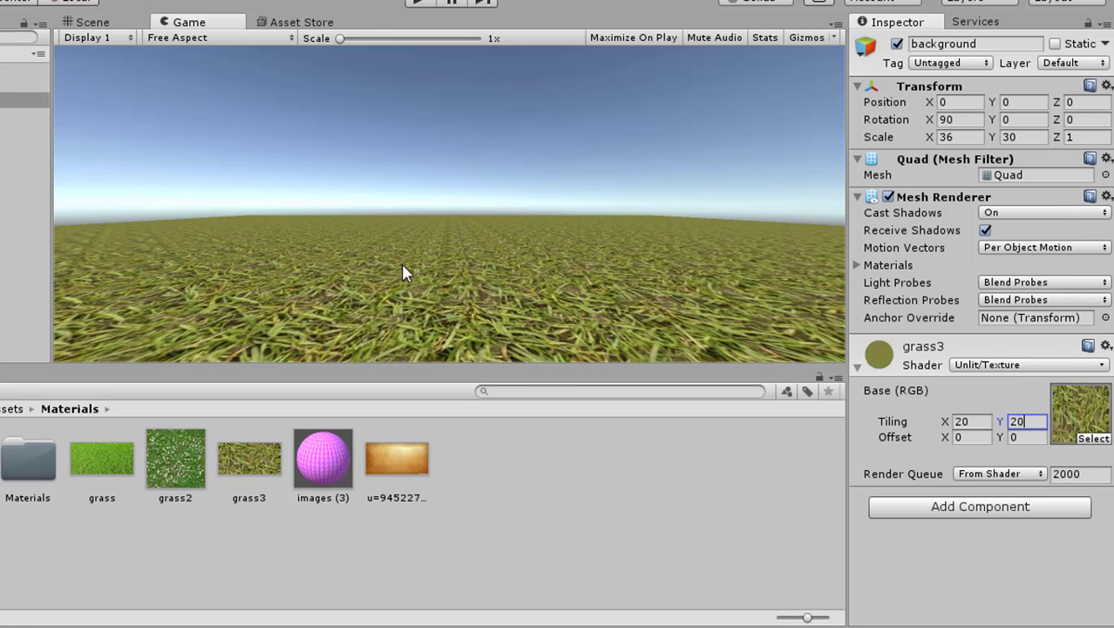
Set the grass3 material's texture tiling to 50 in both X and Y
click(959, 424)
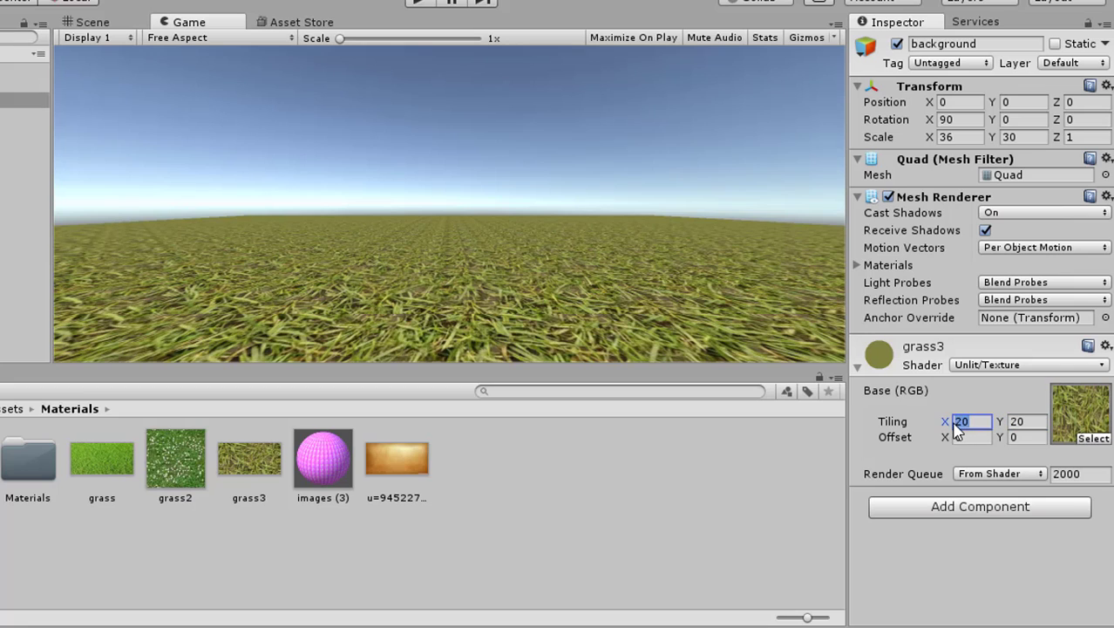
text(50)
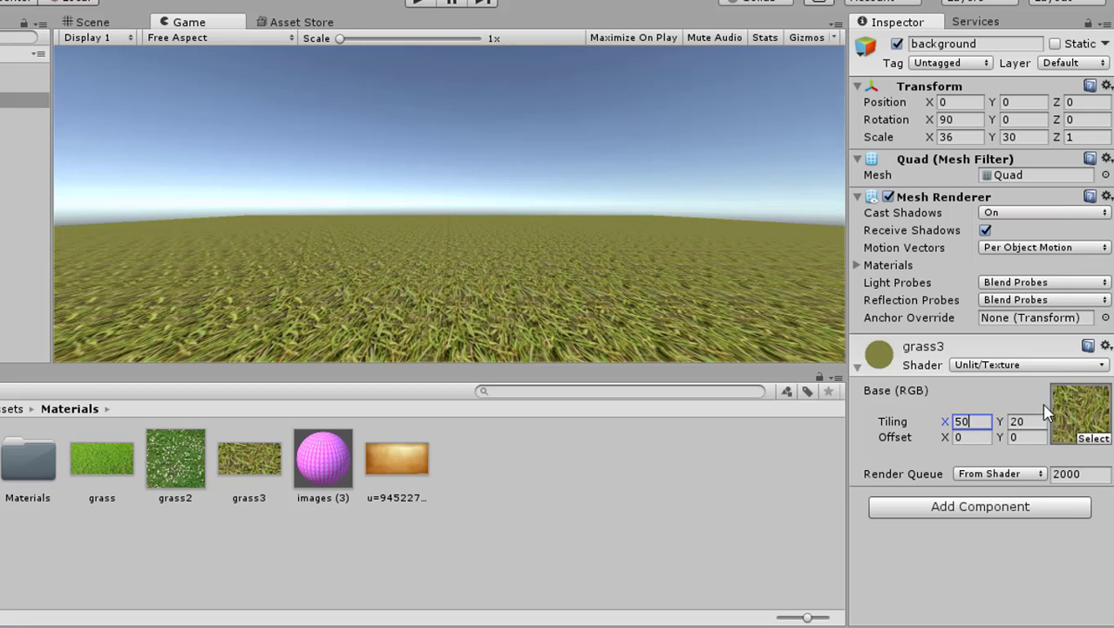
click(1013, 422)
text(50)
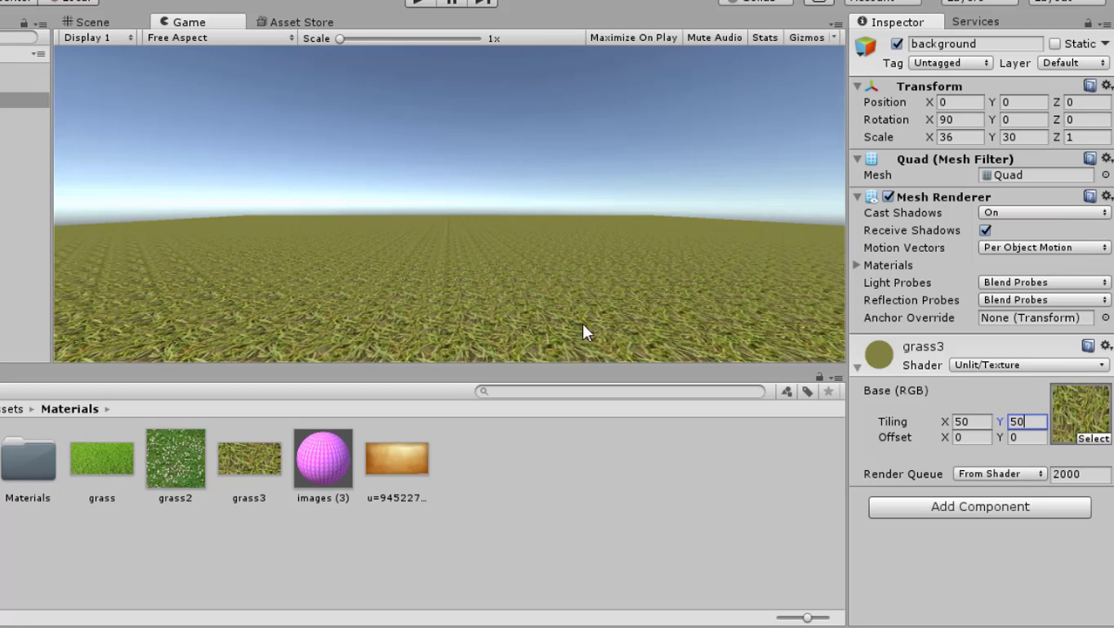
Examine the tiled grass background in the Scene and Game views, and look through the material's available shader types without changing the shader
click(89, 23)
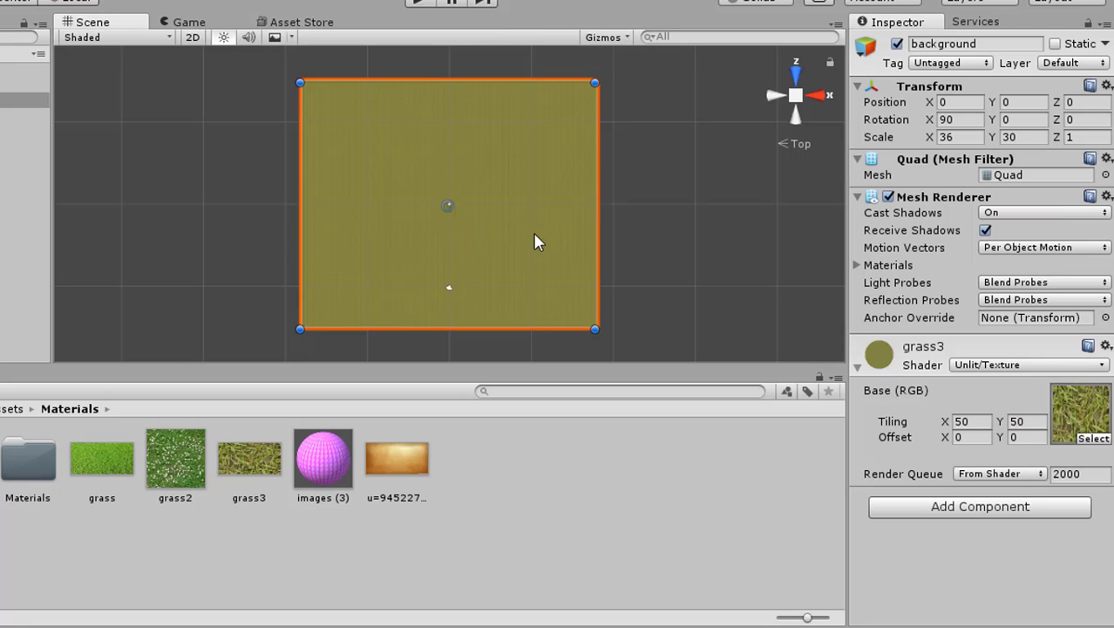
scroll(490, 249, up, 2)
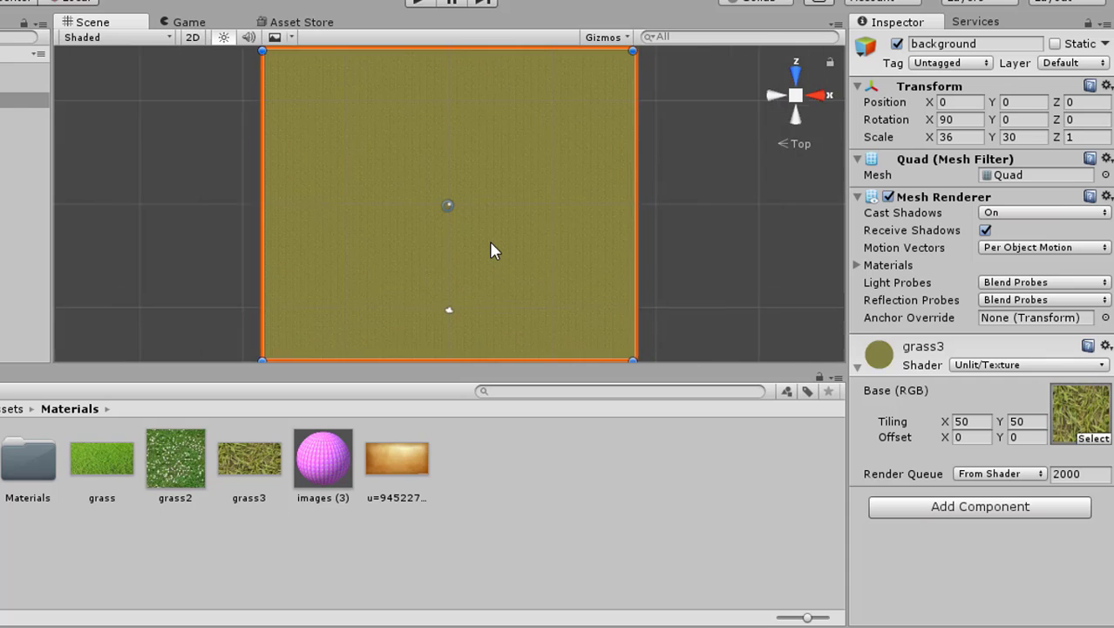
scroll(490, 251, up, 3)
scroll(491, 248, down, 3)
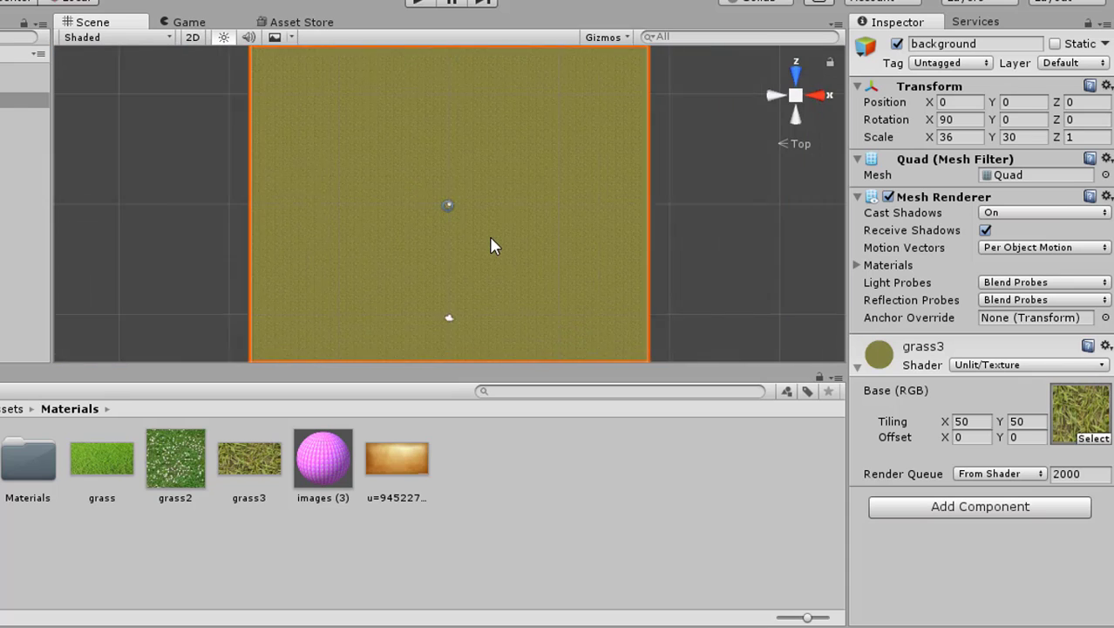
click(184, 21)
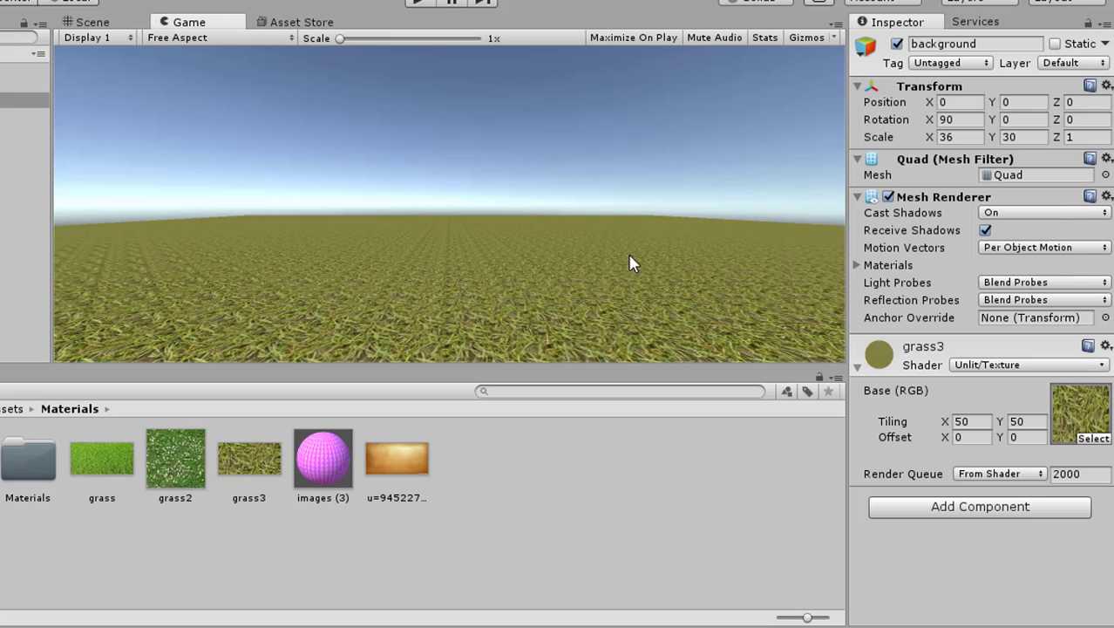
click(1025, 364)
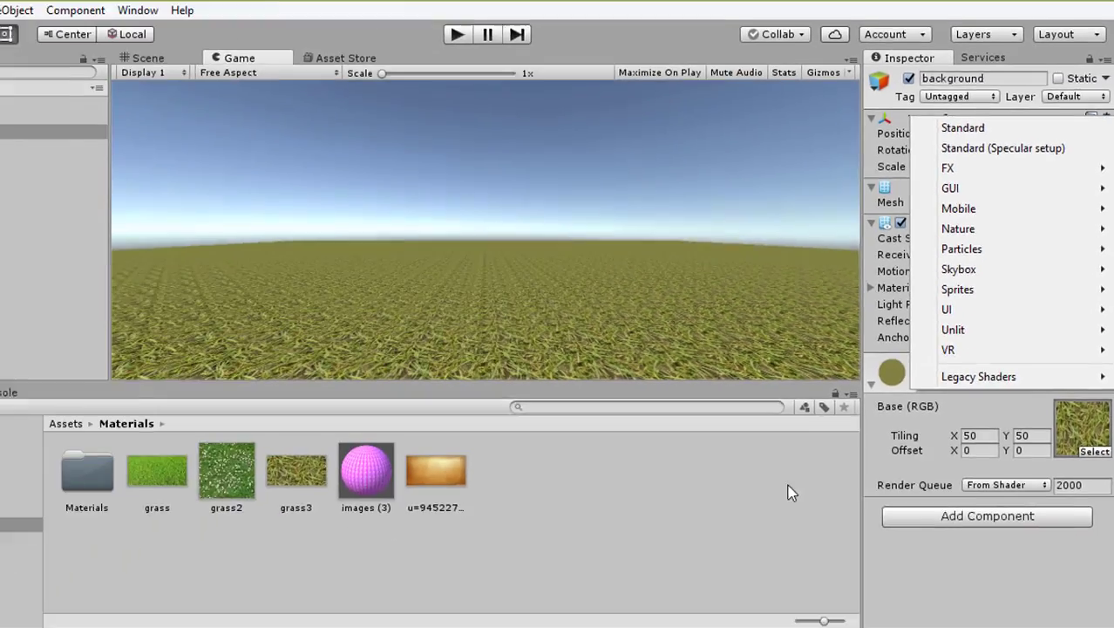
click(825, 455)
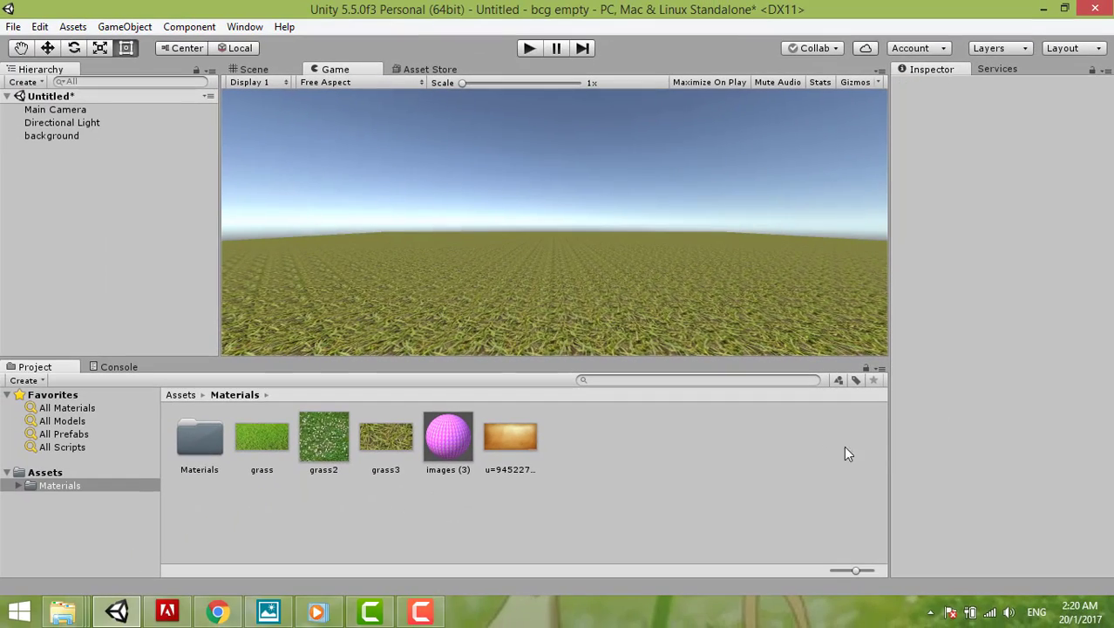